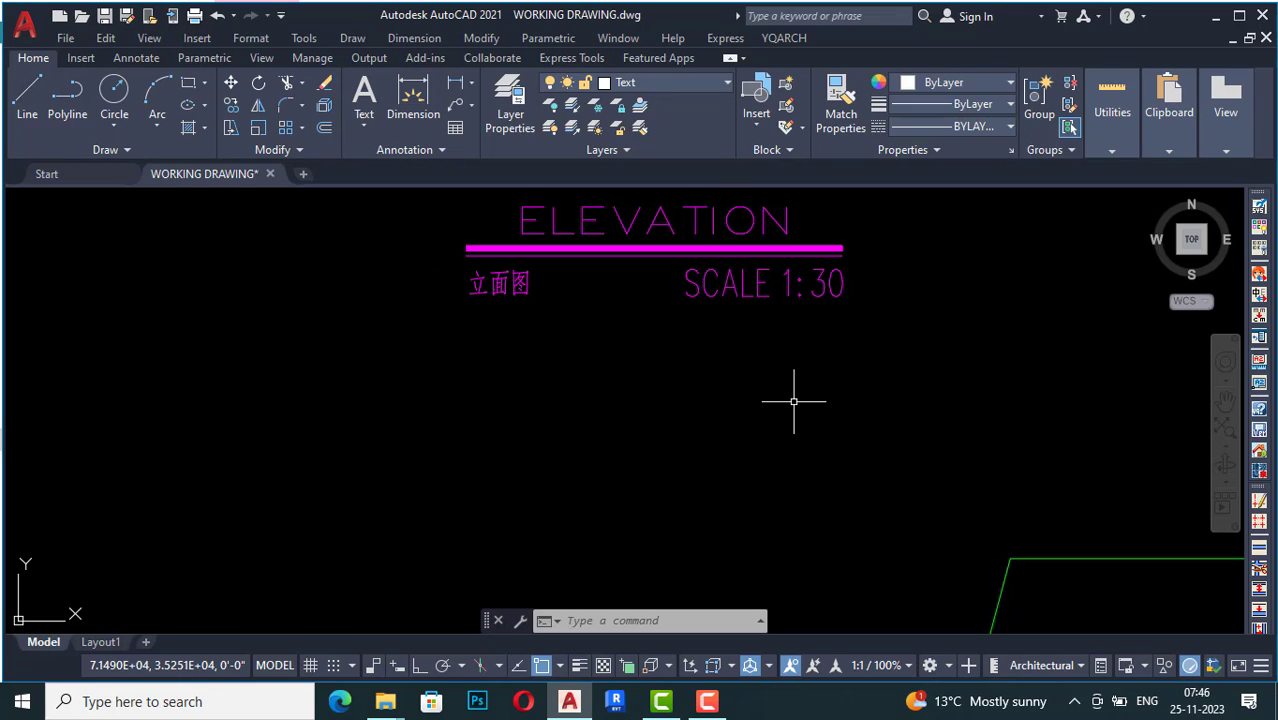
# - Show the YQARCH Text Content submenu with tools like Preset Text Height and User Dictionary
pyautogui.click(784, 38)
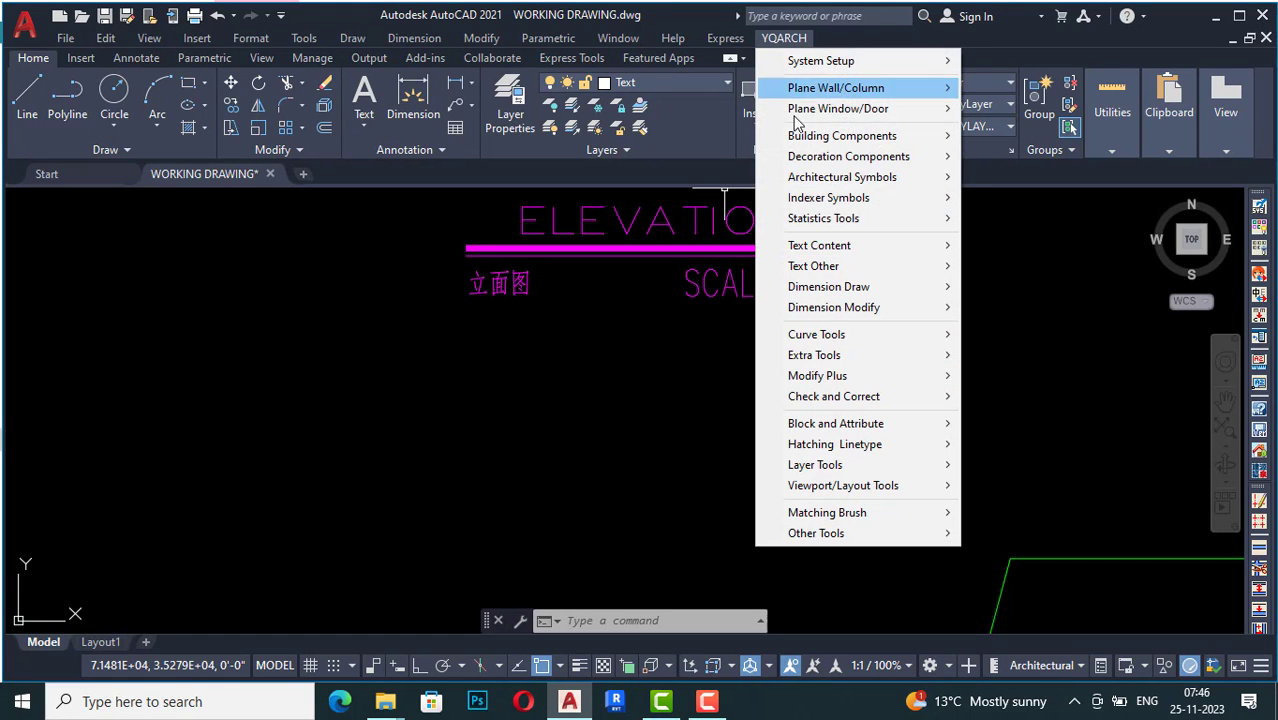
pyautogui.moveTo(797, 245)
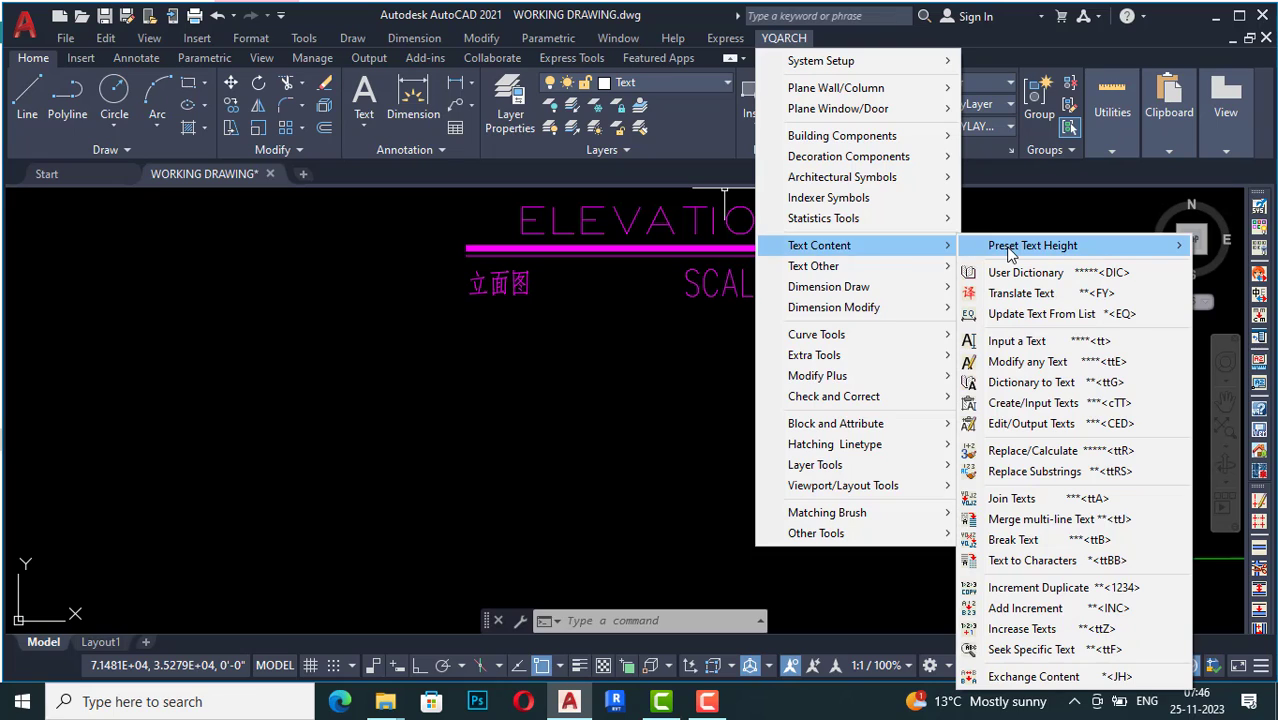
pyautogui.moveTo(1010, 253)
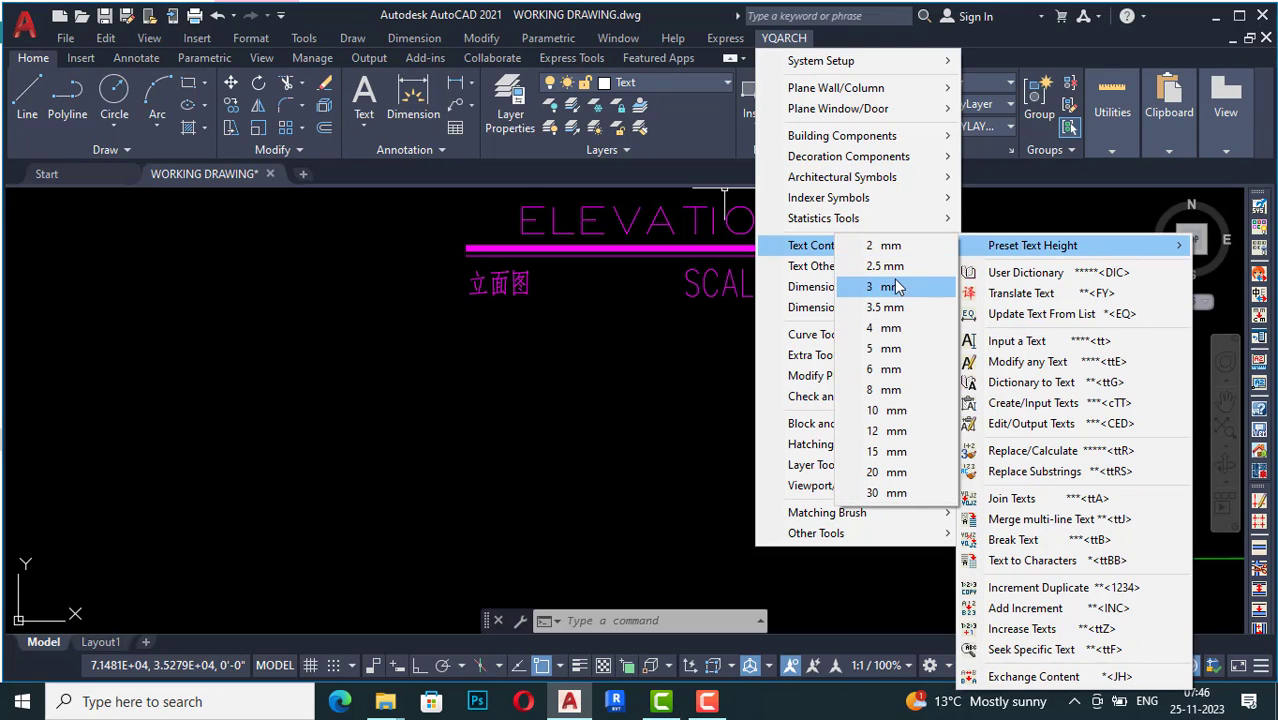
pyautogui.click(995, 277)
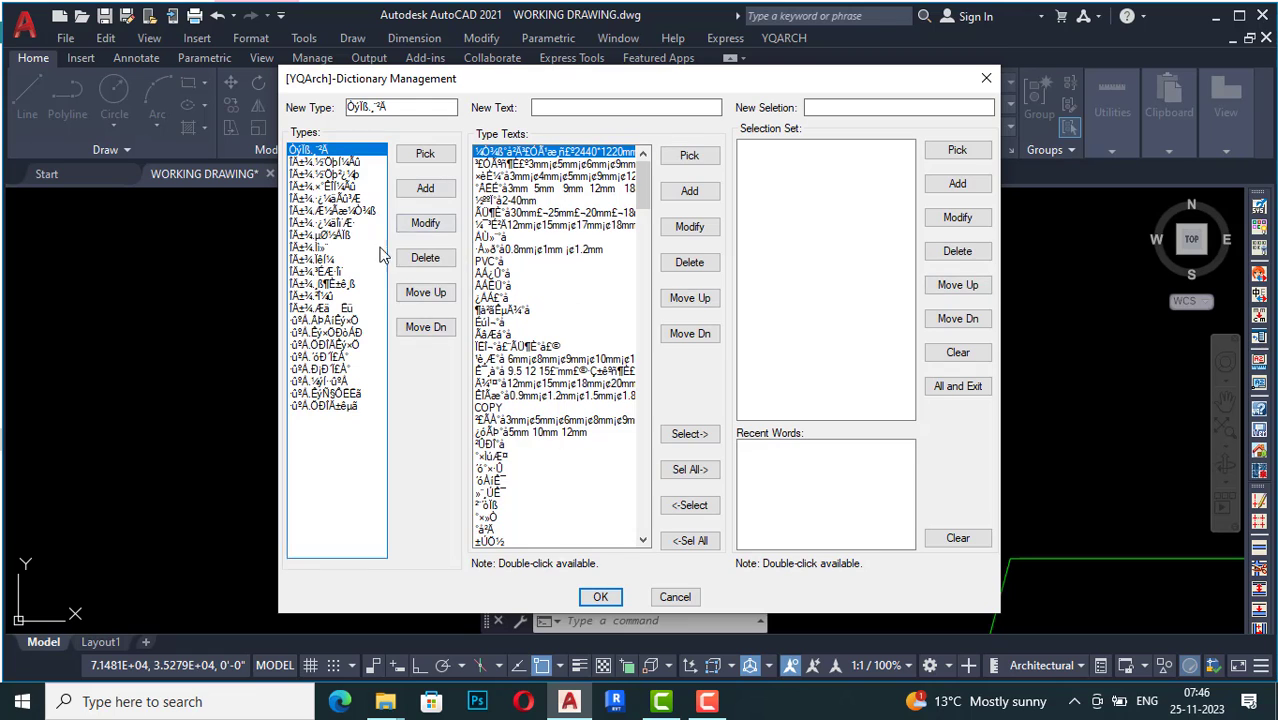
pyautogui.click(986, 77)
pyautogui.click(784, 40)
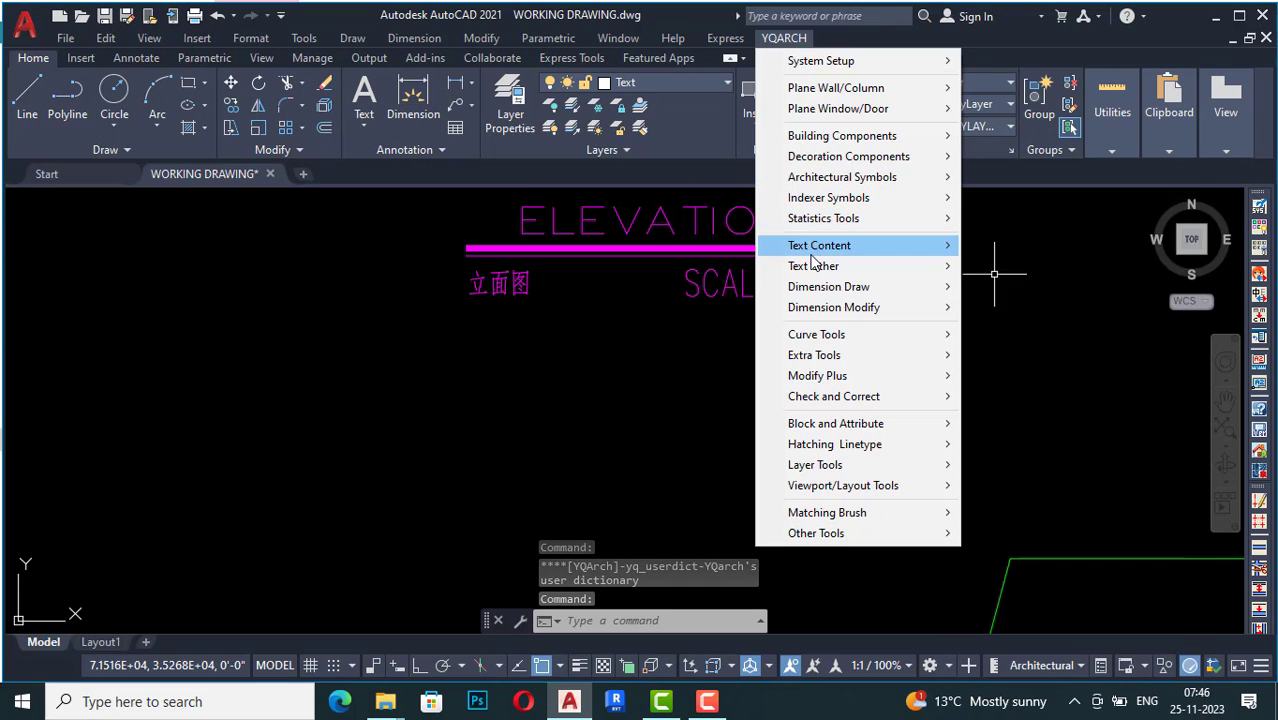
pyautogui.moveTo(930, 246)
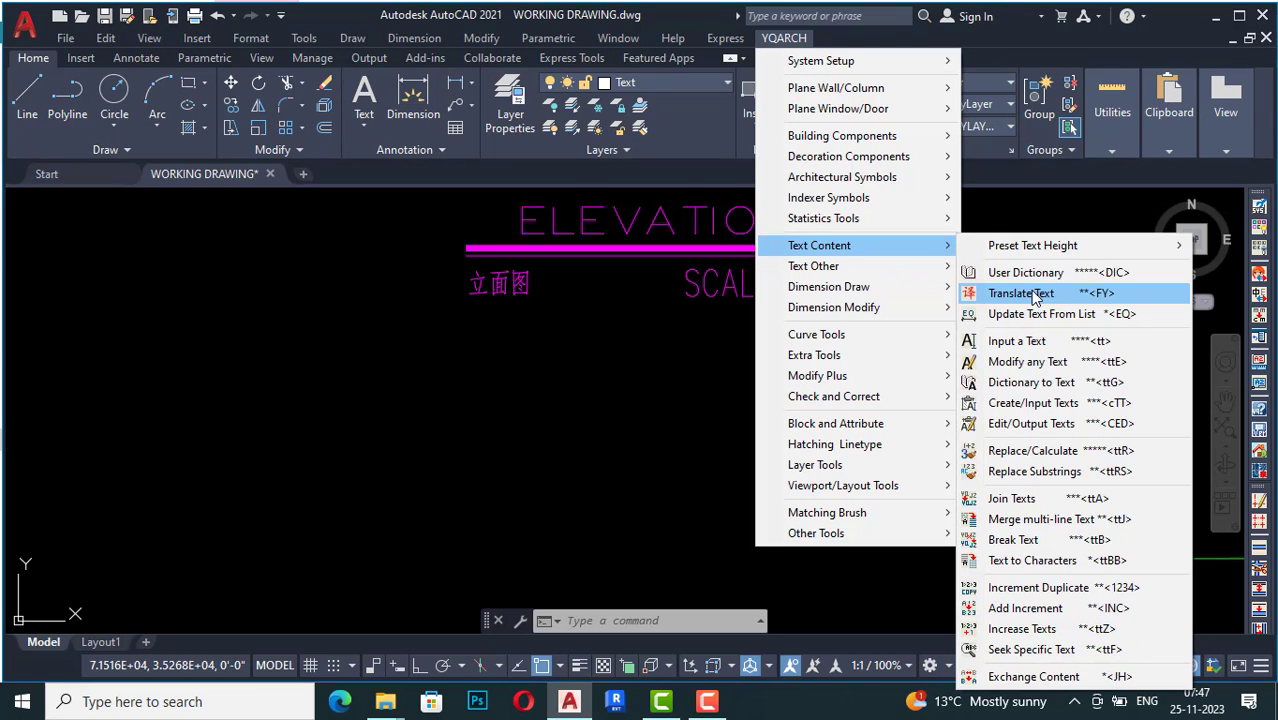
# - Apply Translate Text to the 立面图 label beside SCALE 1:30 to render it as ELEVATION
pyautogui.click(1033, 290)
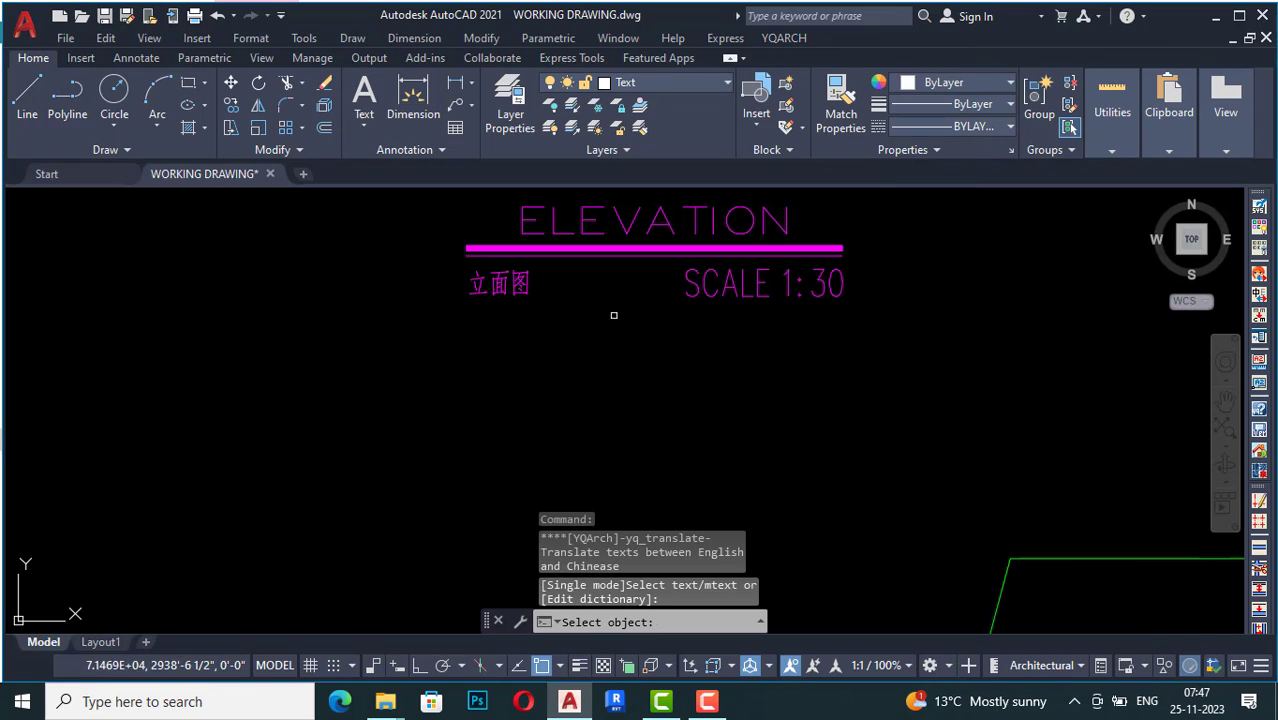
pyautogui.click(498, 283)
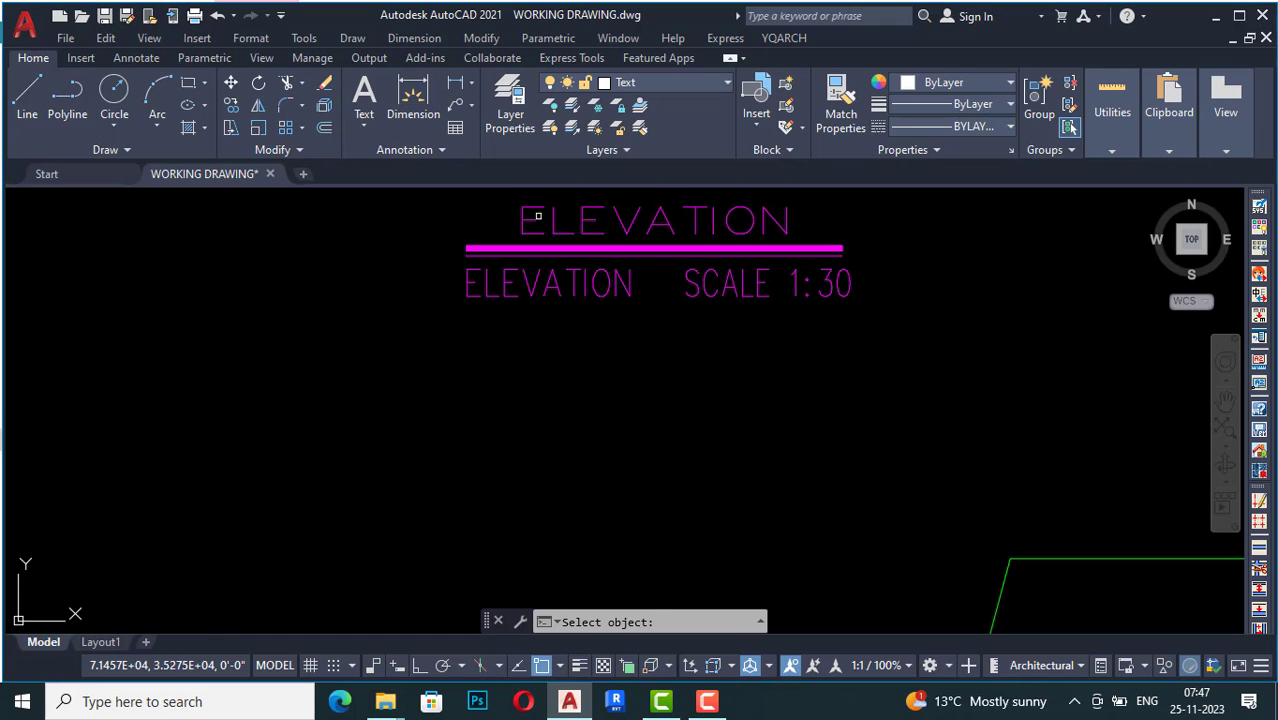
pyautogui.press('Escape')
pyautogui.press('Escape')
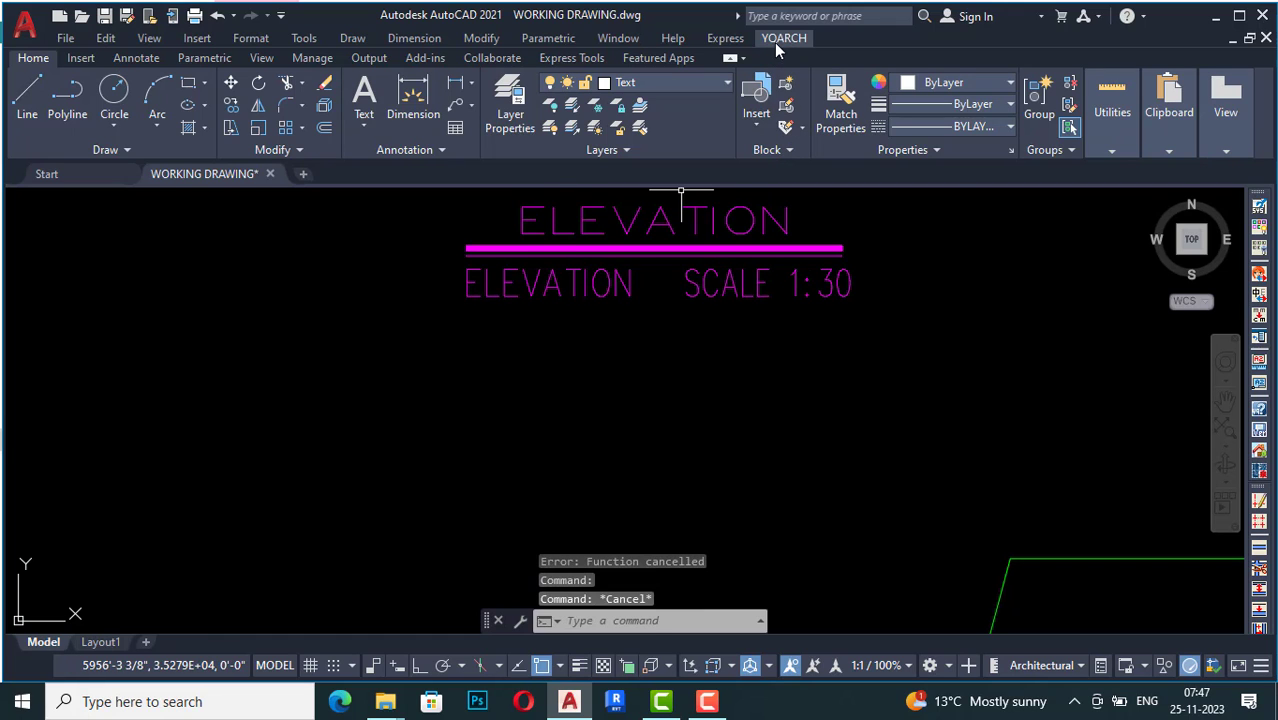
pyautogui.click(776, 42)
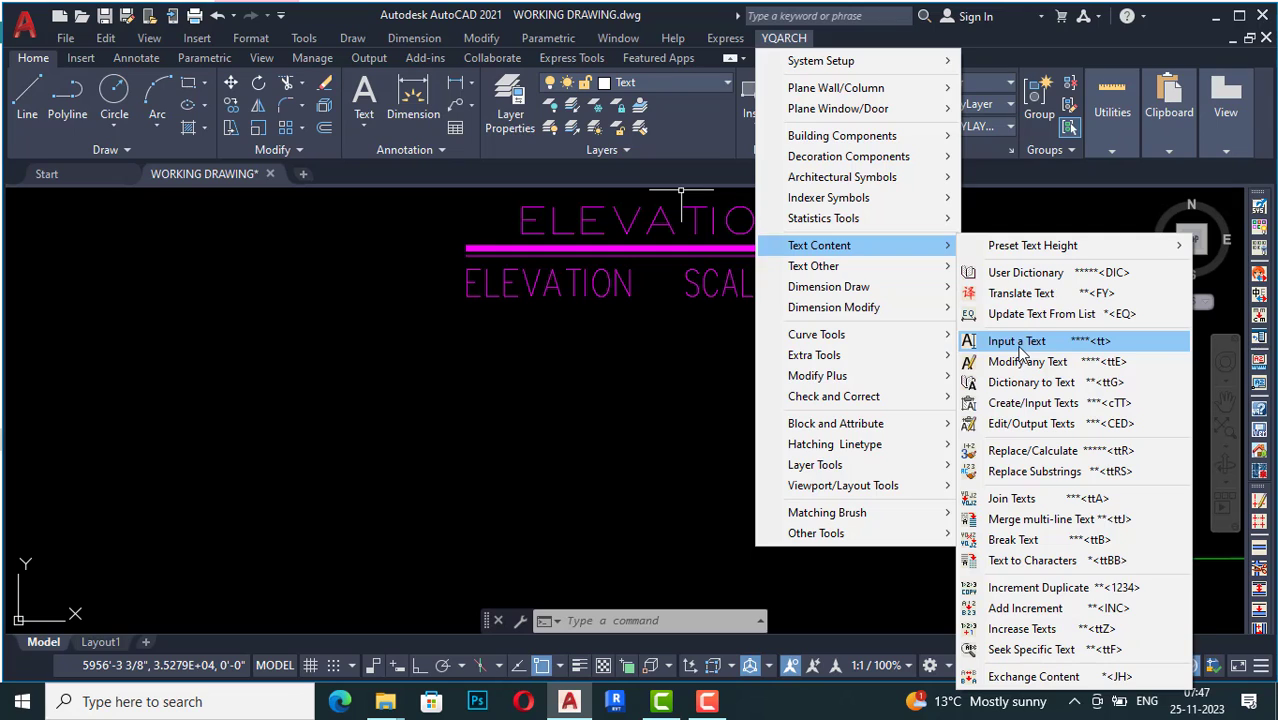
# - Start Input a Text and append SYMBOL so the content reads 'architecture SYMBOL'
pyautogui.click(1018, 343)
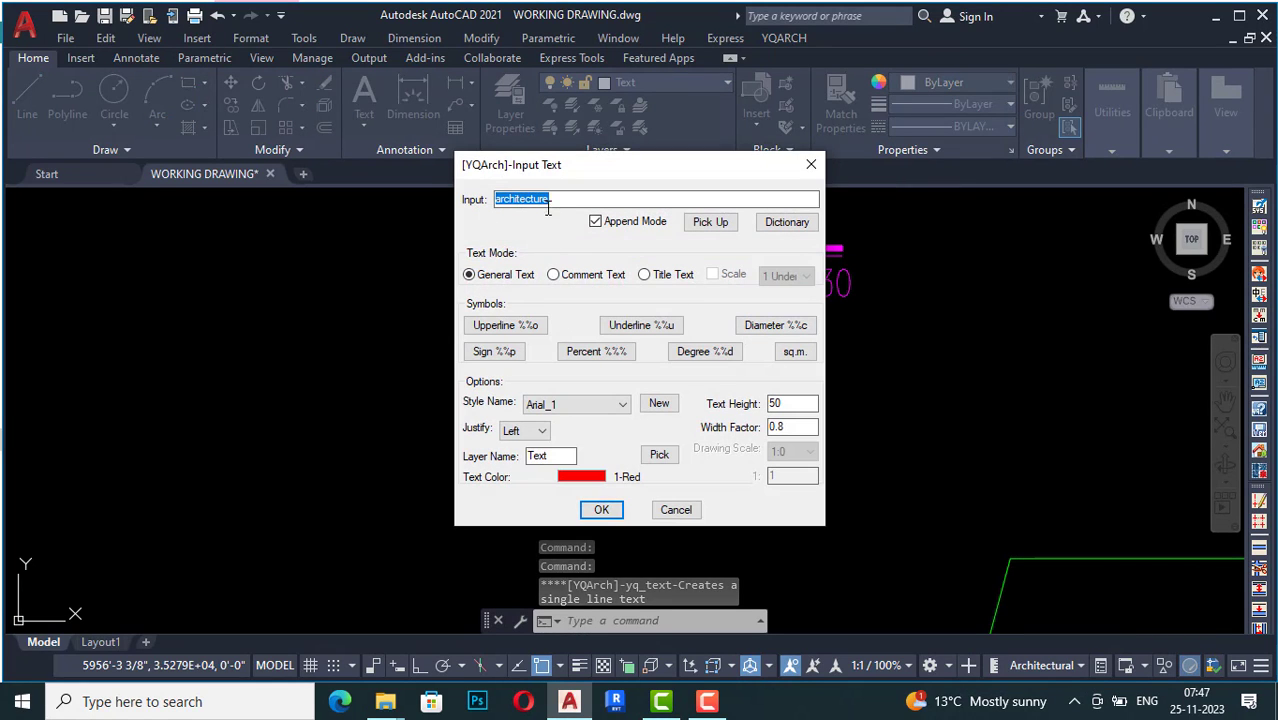
pyautogui.click(562, 199)
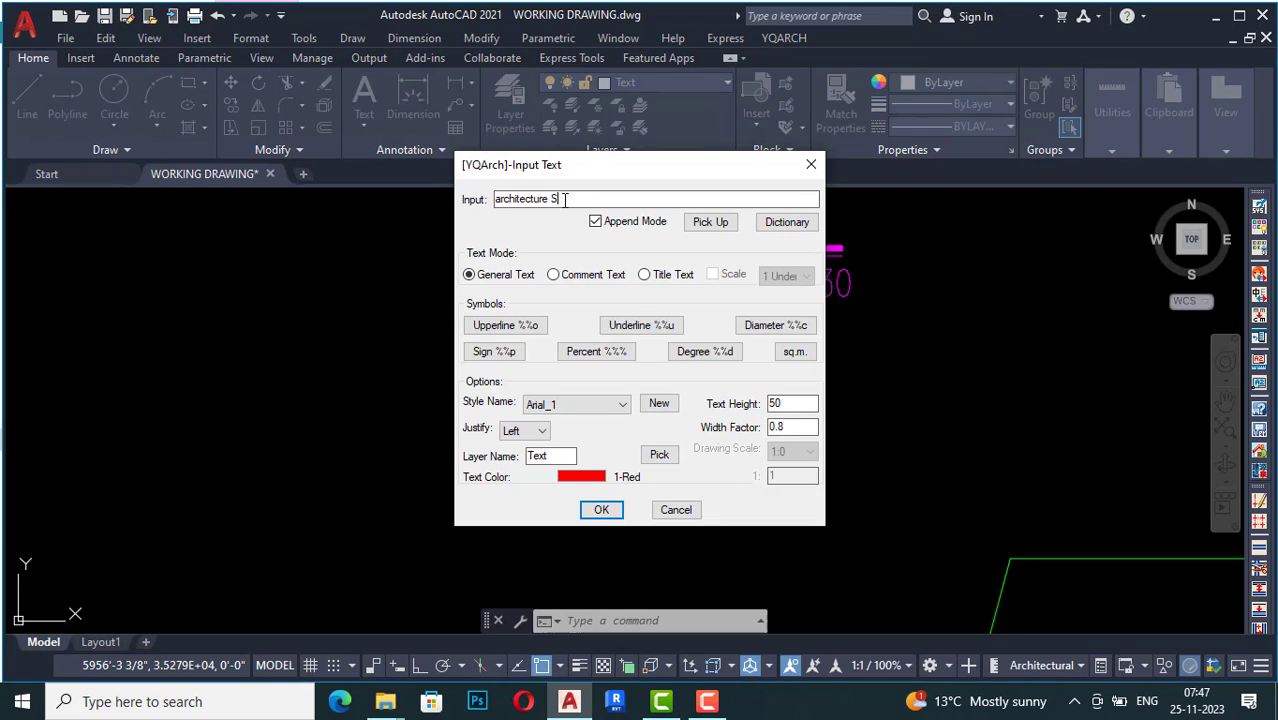
pyautogui.write('SYMBOL')
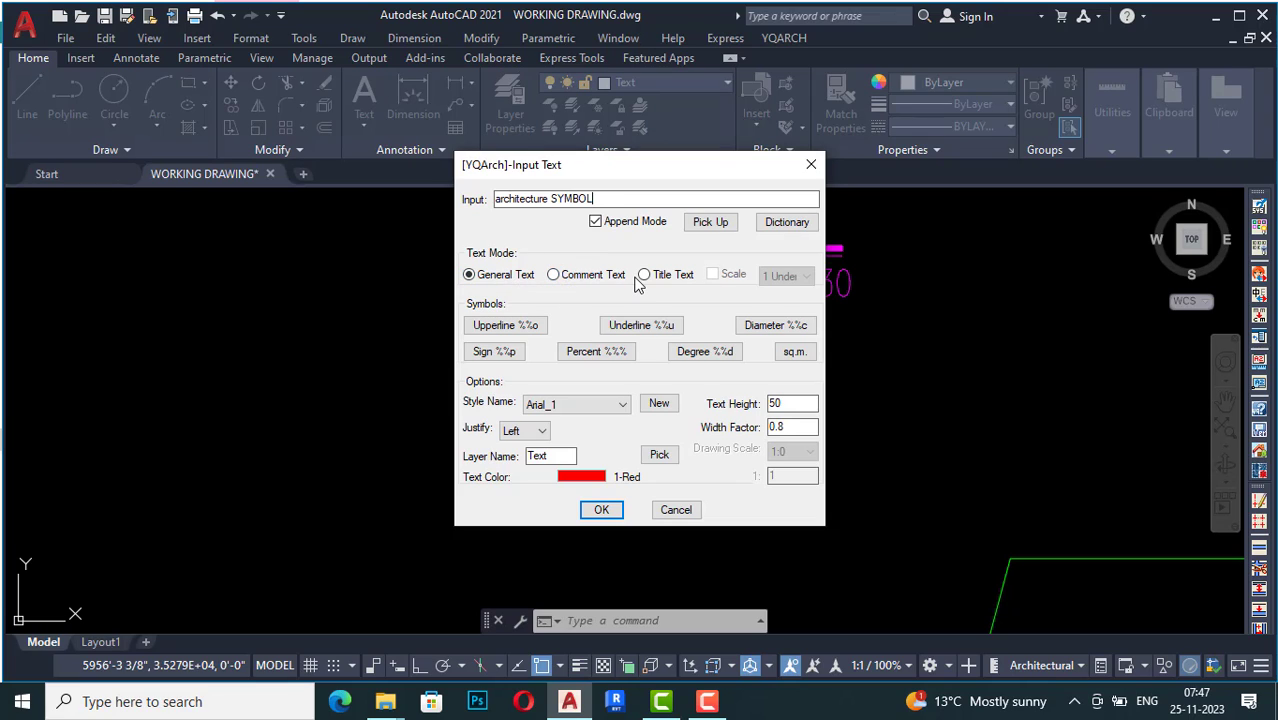
# - Set the text style to Arial_3 and the colour to yellow, then accept
pyautogui.click(547, 416)
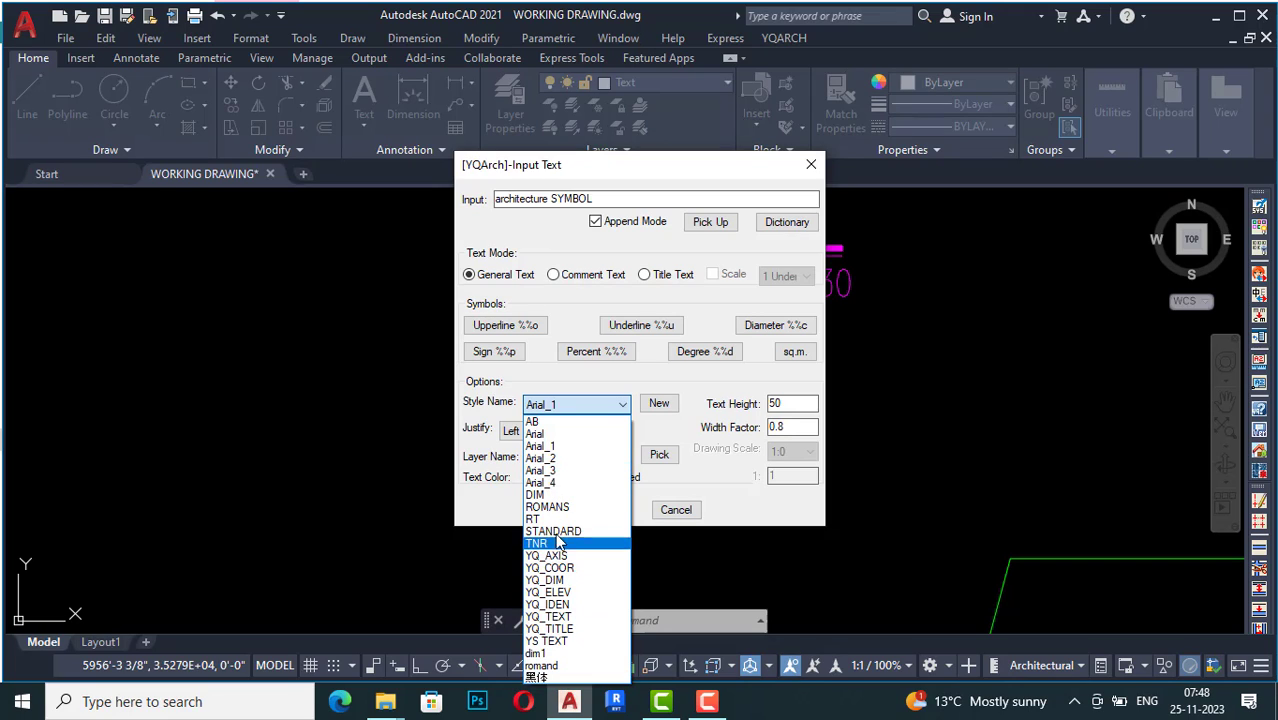
pyautogui.click(540, 470)
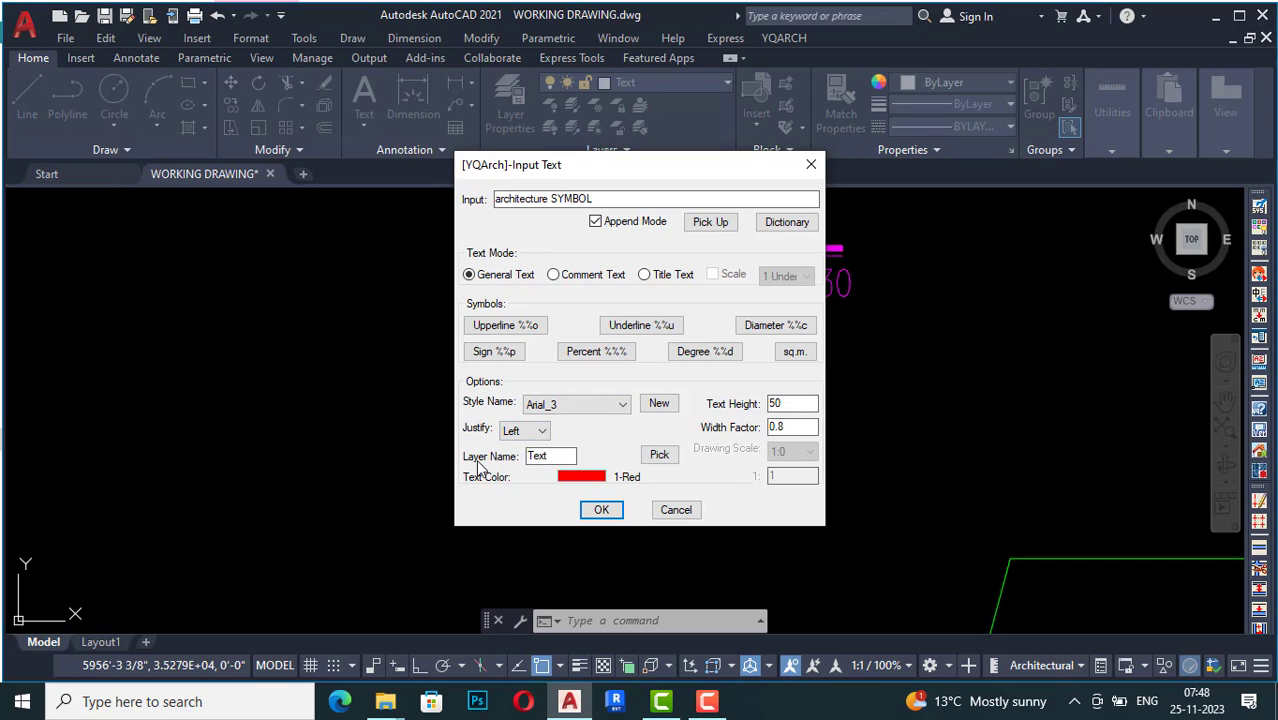
pyautogui.click(583, 477)
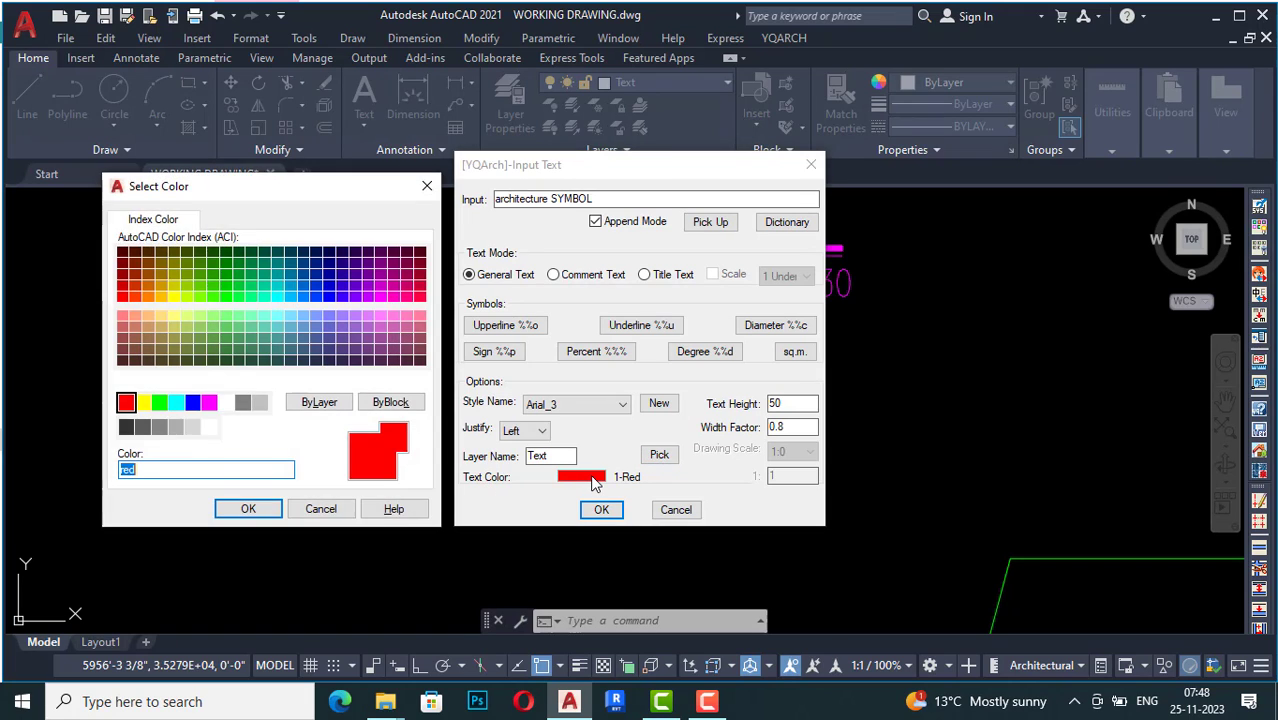
pyautogui.click(146, 402)
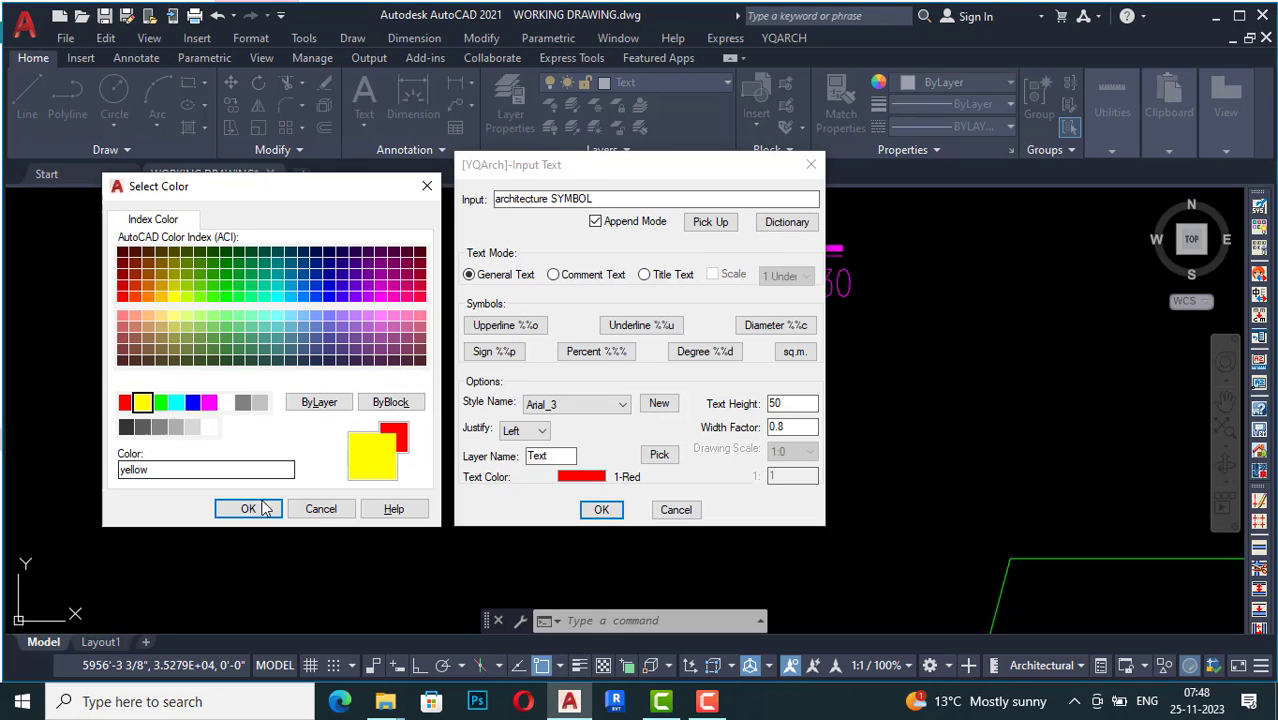
pyautogui.click(266, 509)
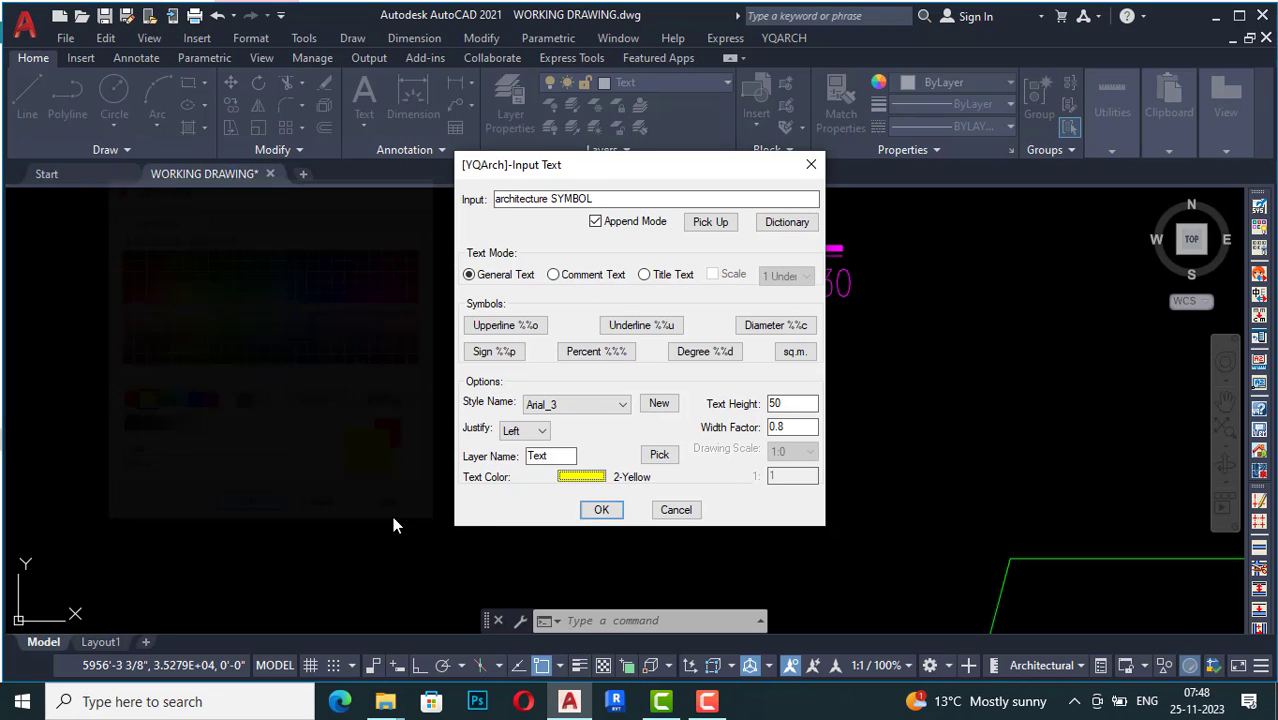
pyautogui.click(603, 510)
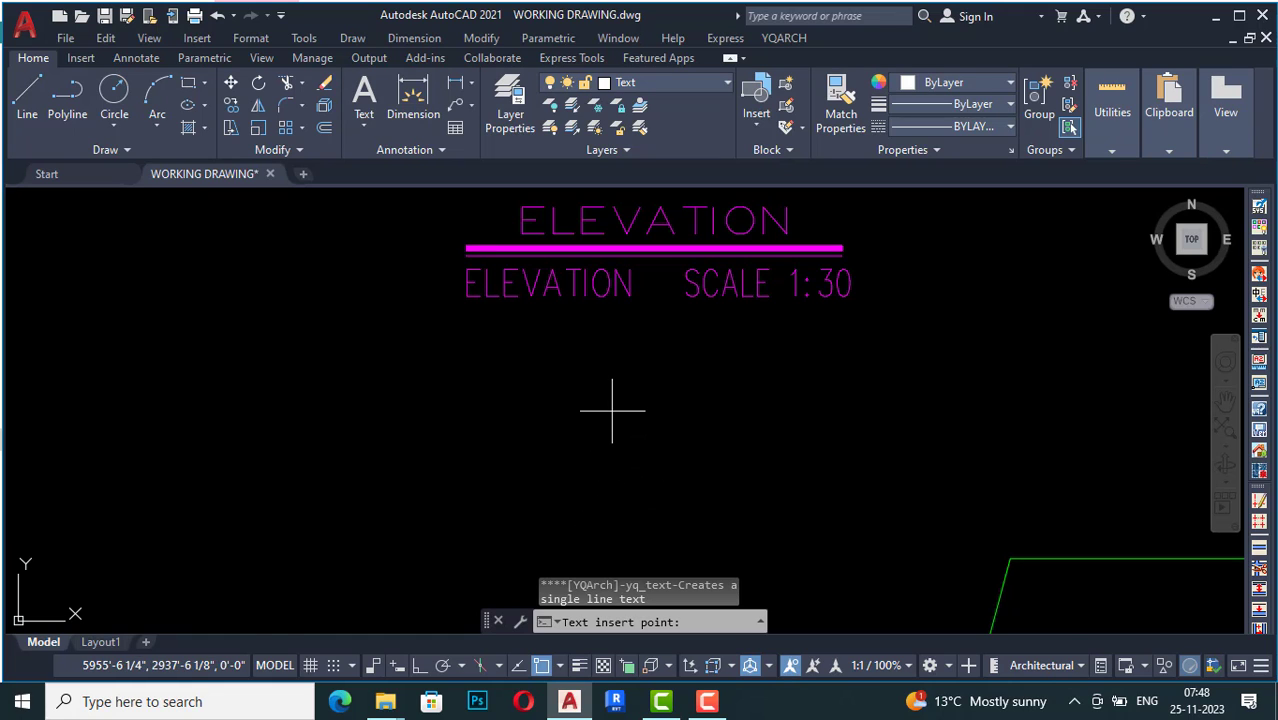
# - Place the yellow 'architecture SYMBOL' text in the drawing
pyautogui.scroll(-2, 685, 402)
pyautogui.click(577, 416)
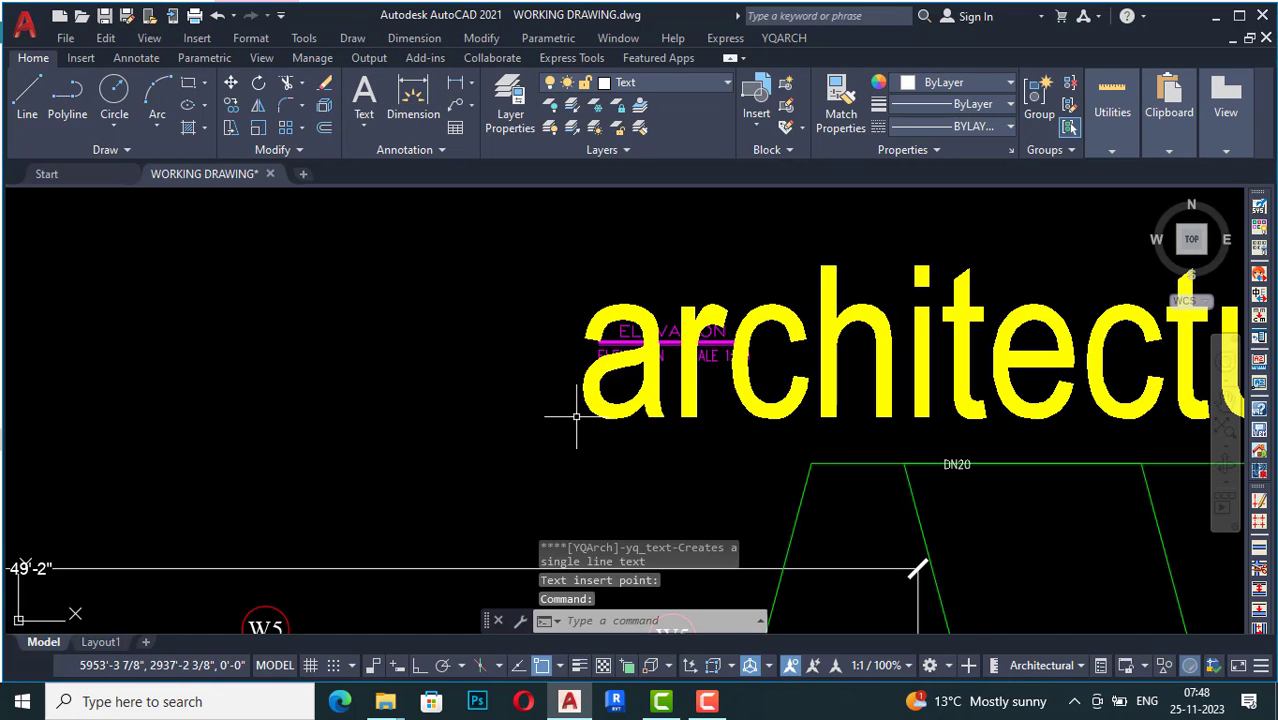
pyautogui.scroll(-3, 900, 420)
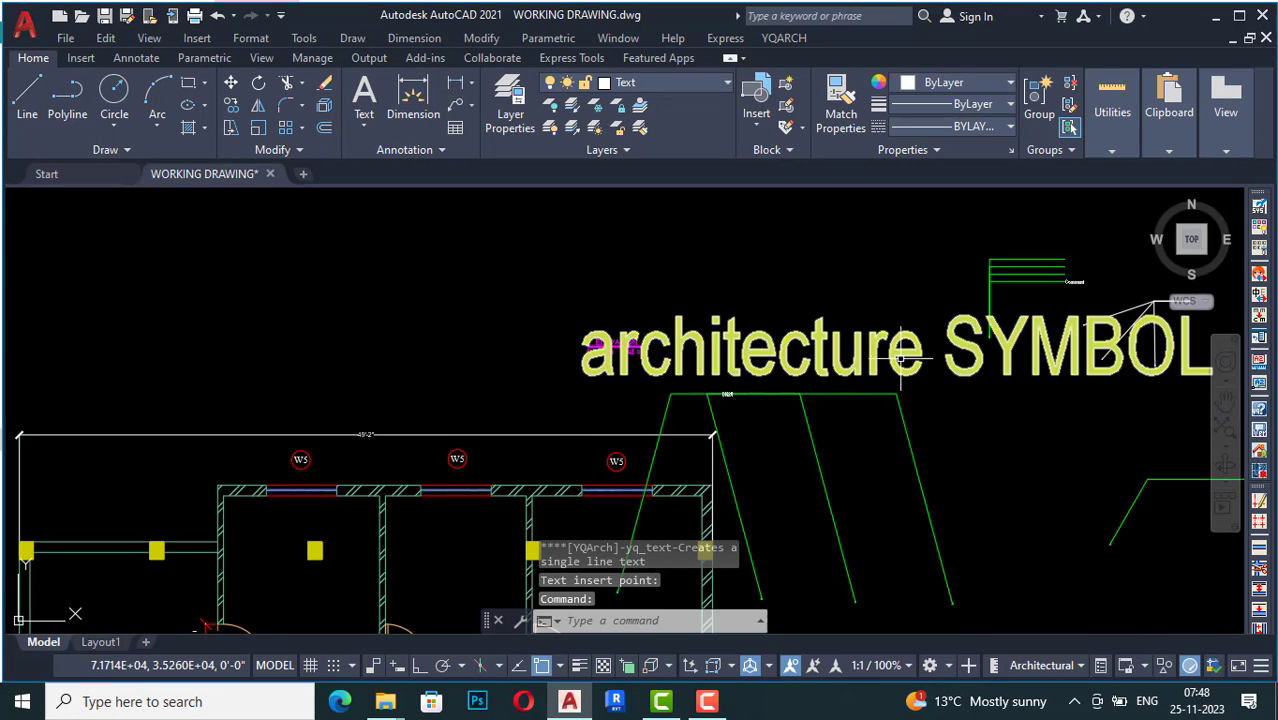
pyautogui.scroll(-2, 921, 362)
pyautogui.scroll(4, 1100, 360)
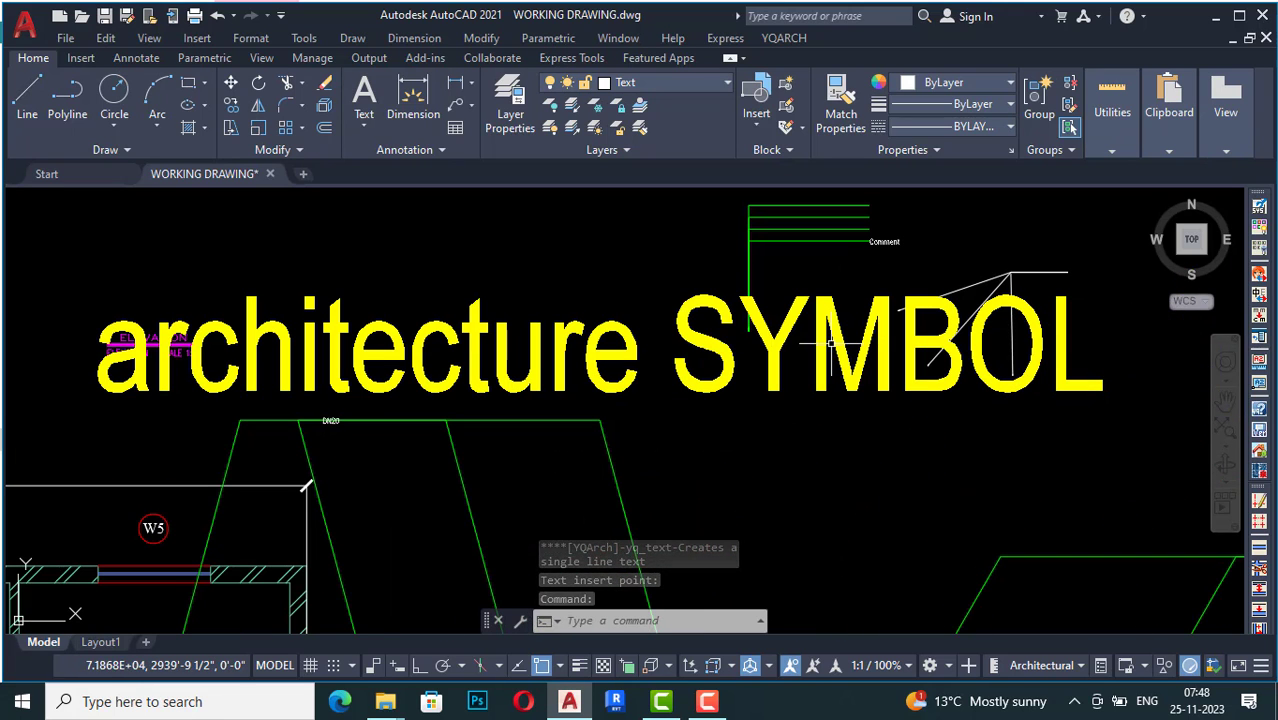
pyautogui.scroll(-1, 808, 360)
pyautogui.scroll(-2, 808, 360)
pyautogui.scroll(3, 586, 305)
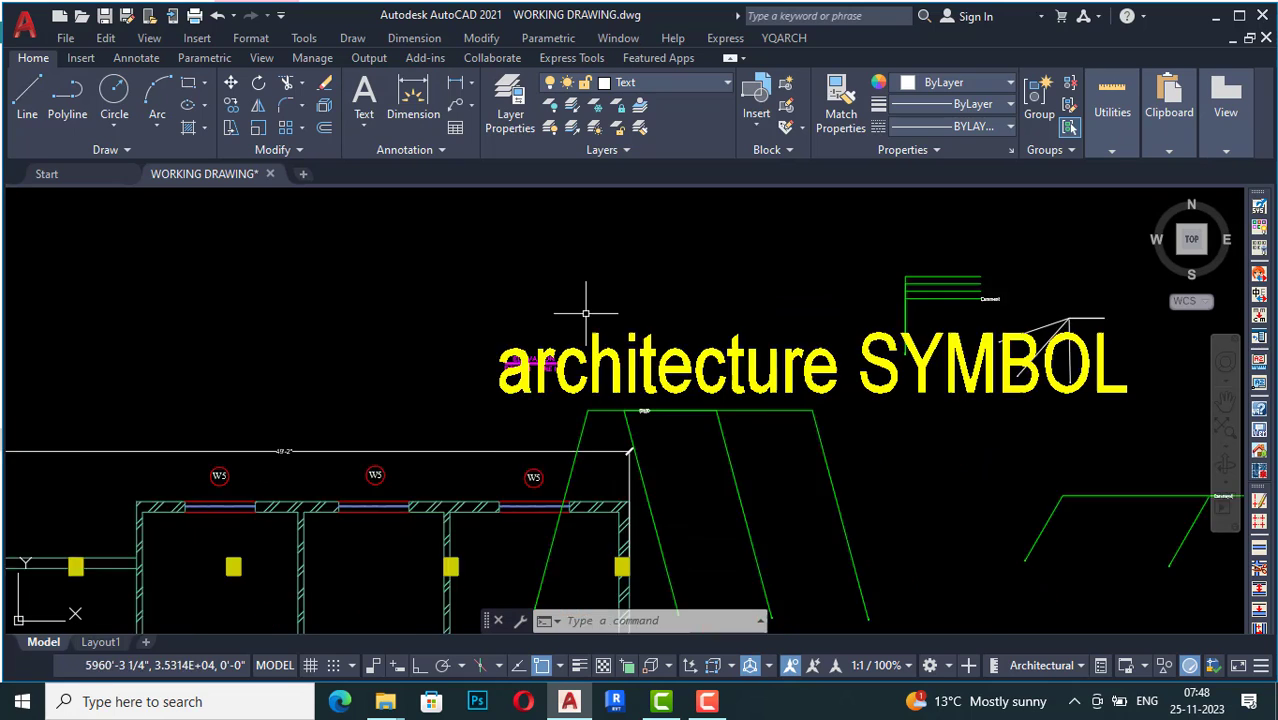
# - Place a second 'architecture SYMBOL' copy at text height 5 above the large one
pyautogui.doubleClick(586, 380)
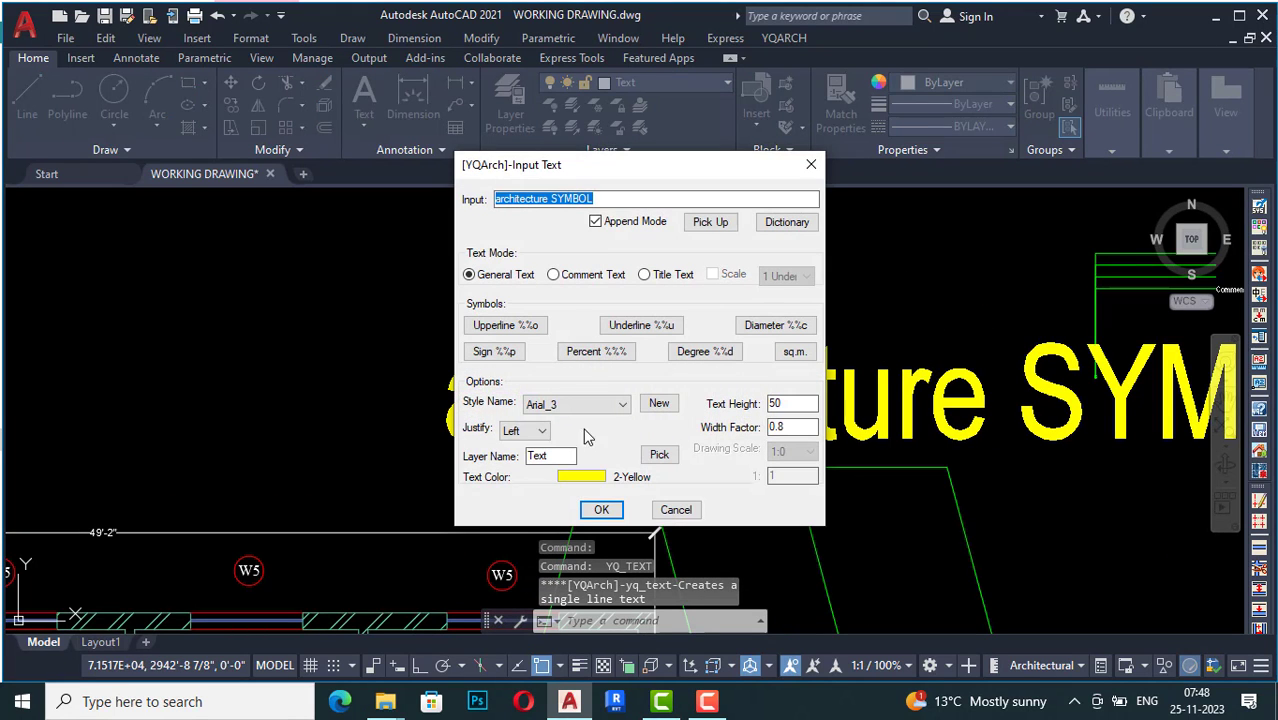
pyautogui.doubleClick(786, 403)
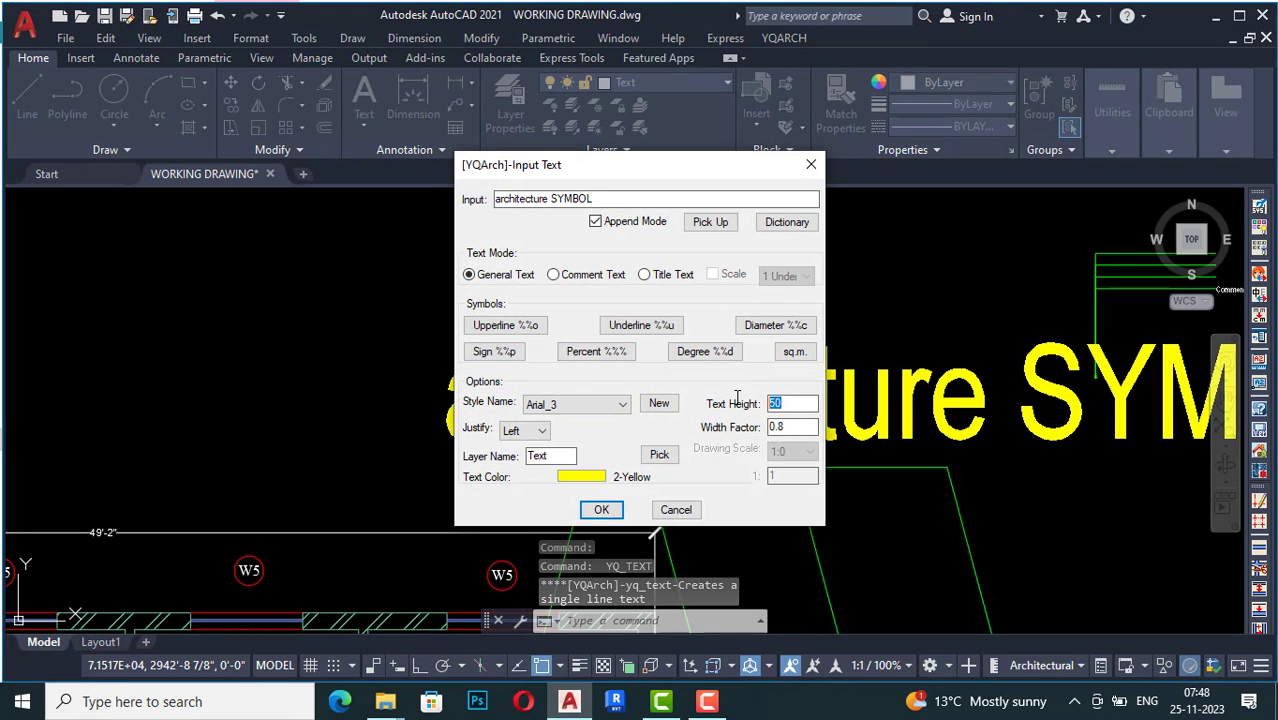
pyautogui.write('5')
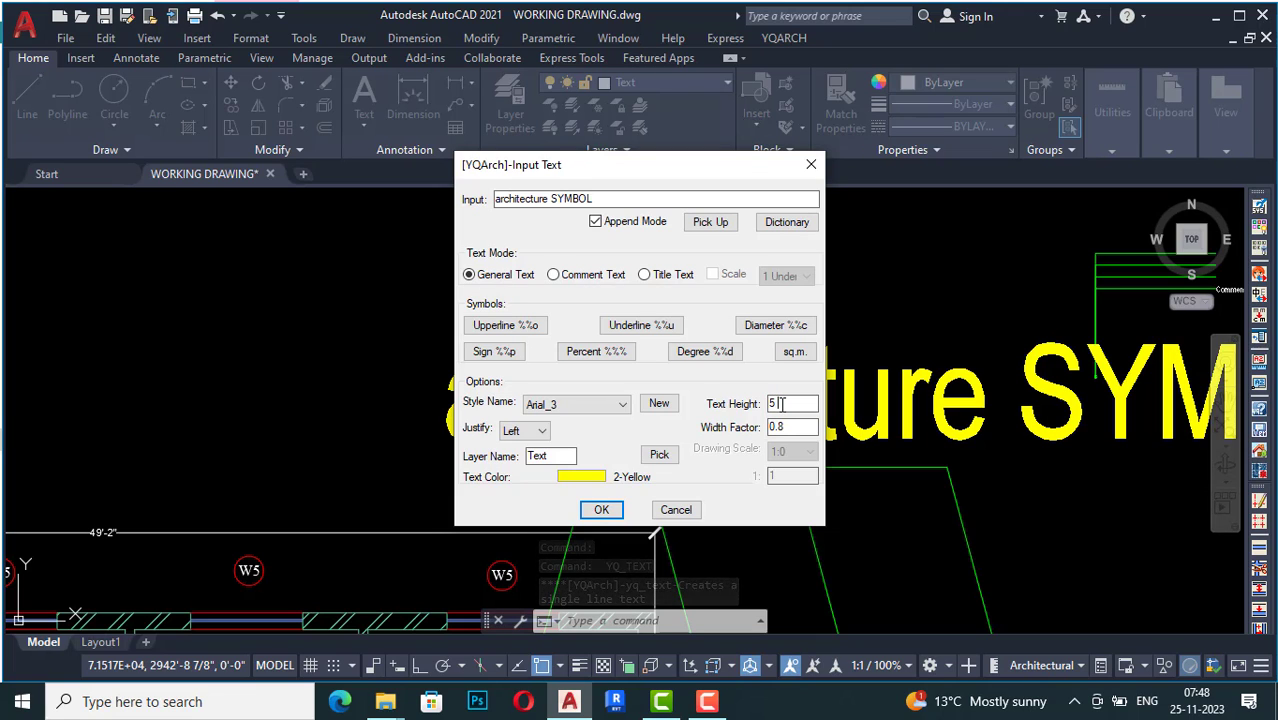
pyautogui.click(601, 509)
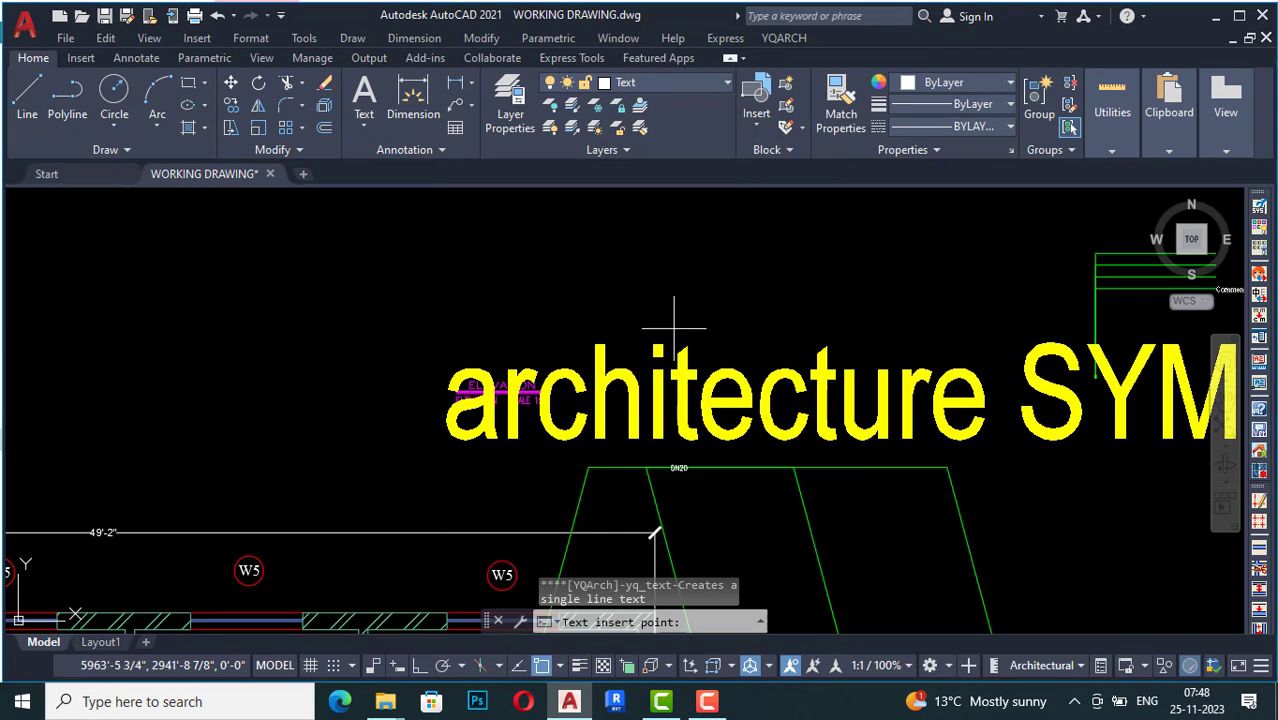
pyautogui.click(576, 265)
pyautogui.scroll(7, 628, 262)
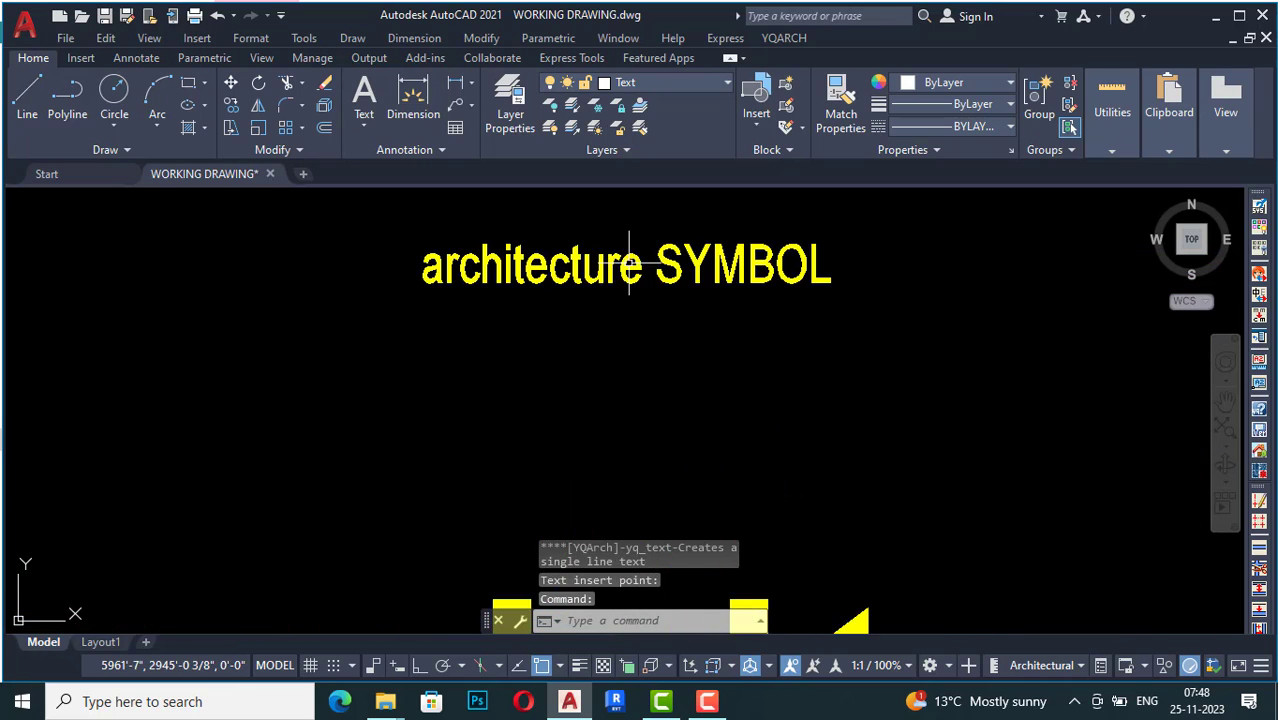
pyautogui.scroll(-5, 647, 383)
pyautogui.scroll(6, 660, 360)
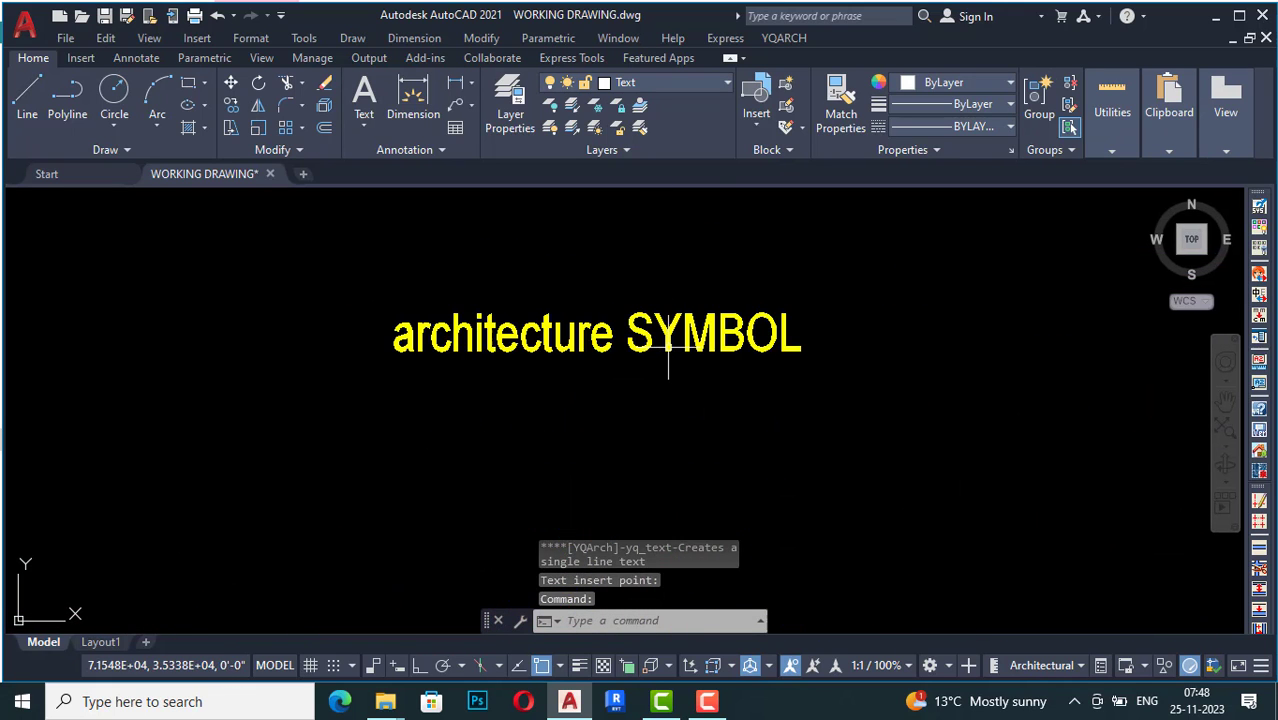
pyautogui.scroll(-1, 436, 251)
pyautogui.scroll(-2, 698, 350)
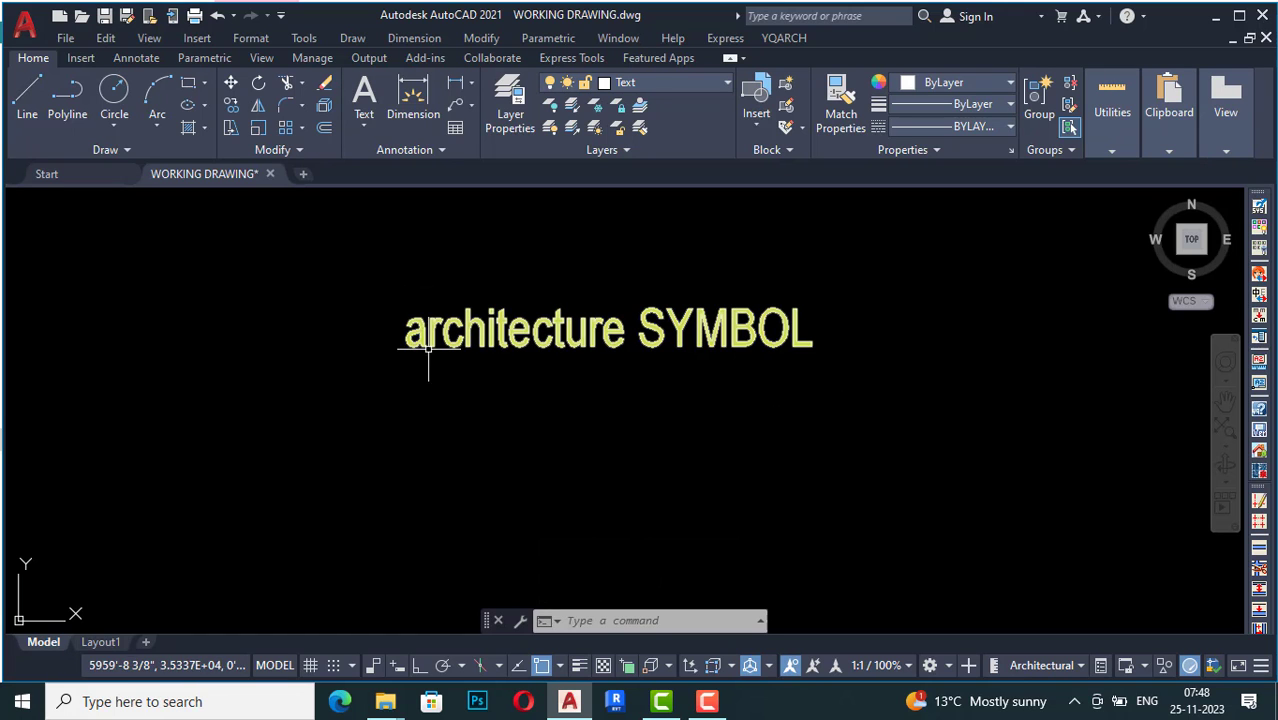
pyautogui.scroll(-4, 657, 269)
pyautogui.scroll(-3, 660, 262)
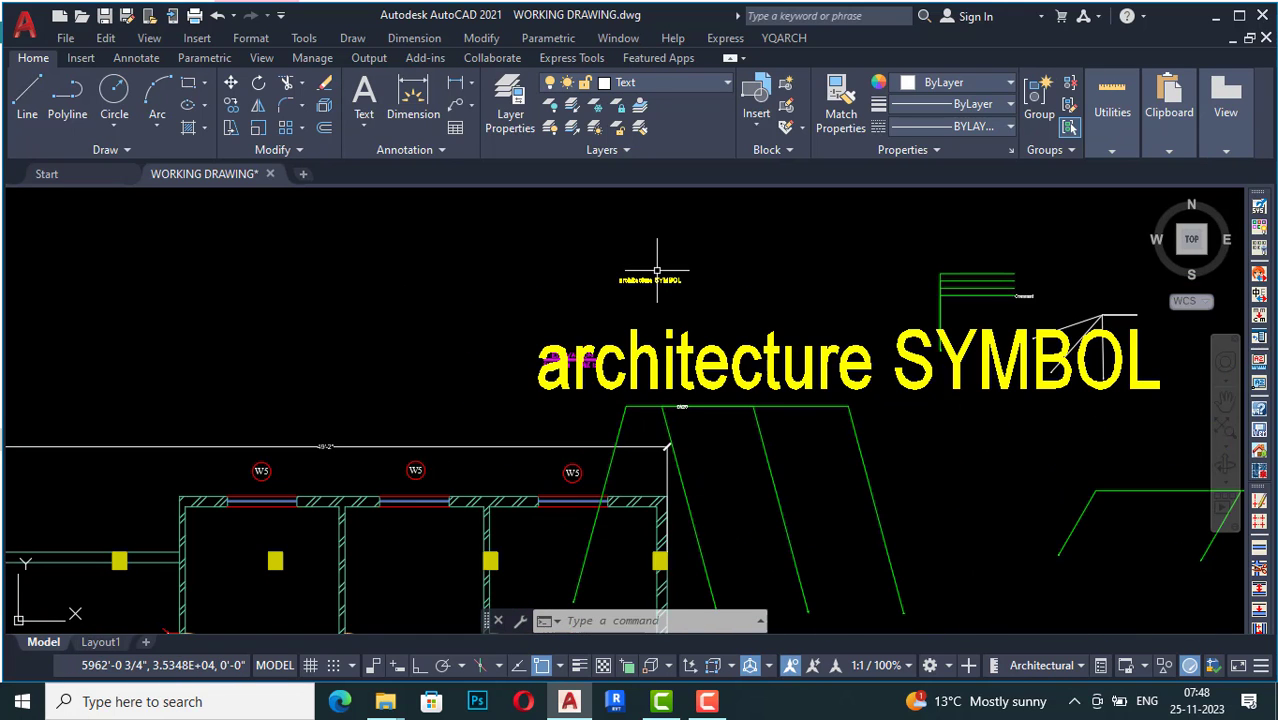
pyautogui.scroll(3, 660, 264)
# - With Modify any Text, replace SYMBOL by 'style' in the small line to read 'architecture style'
pyautogui.click(770, 40)
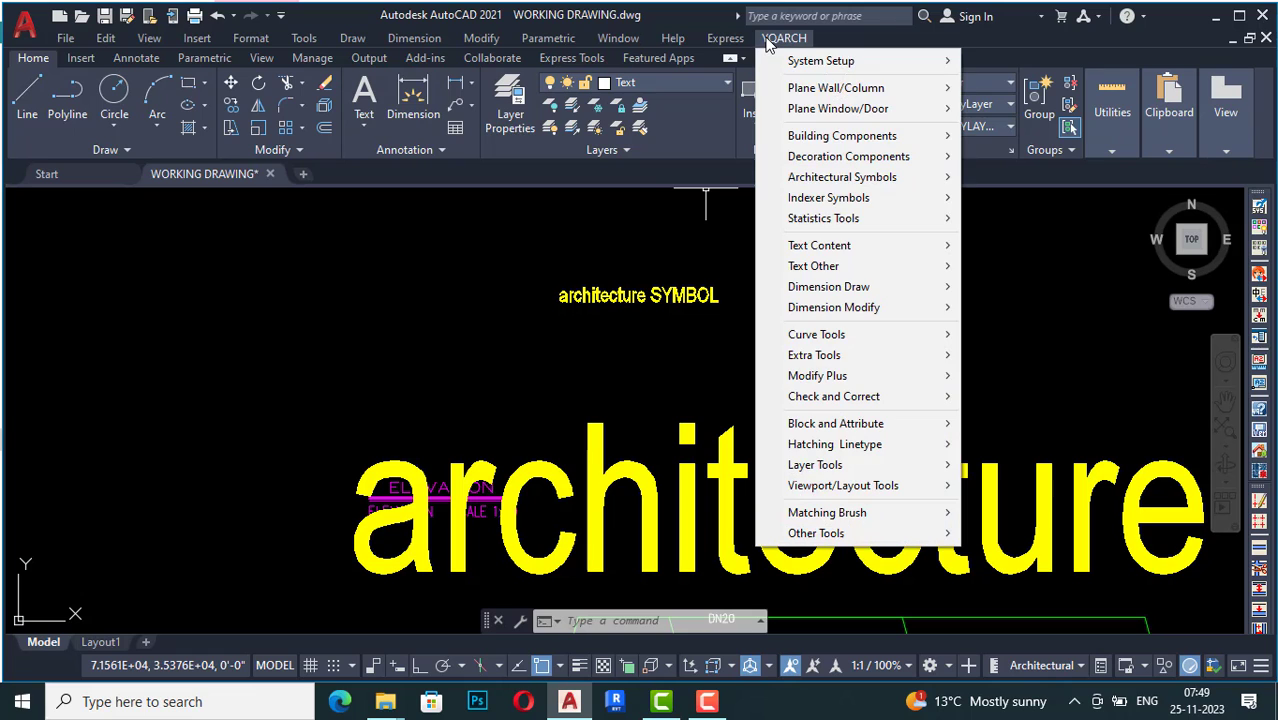
pyautogui.moveTo(806, 249)
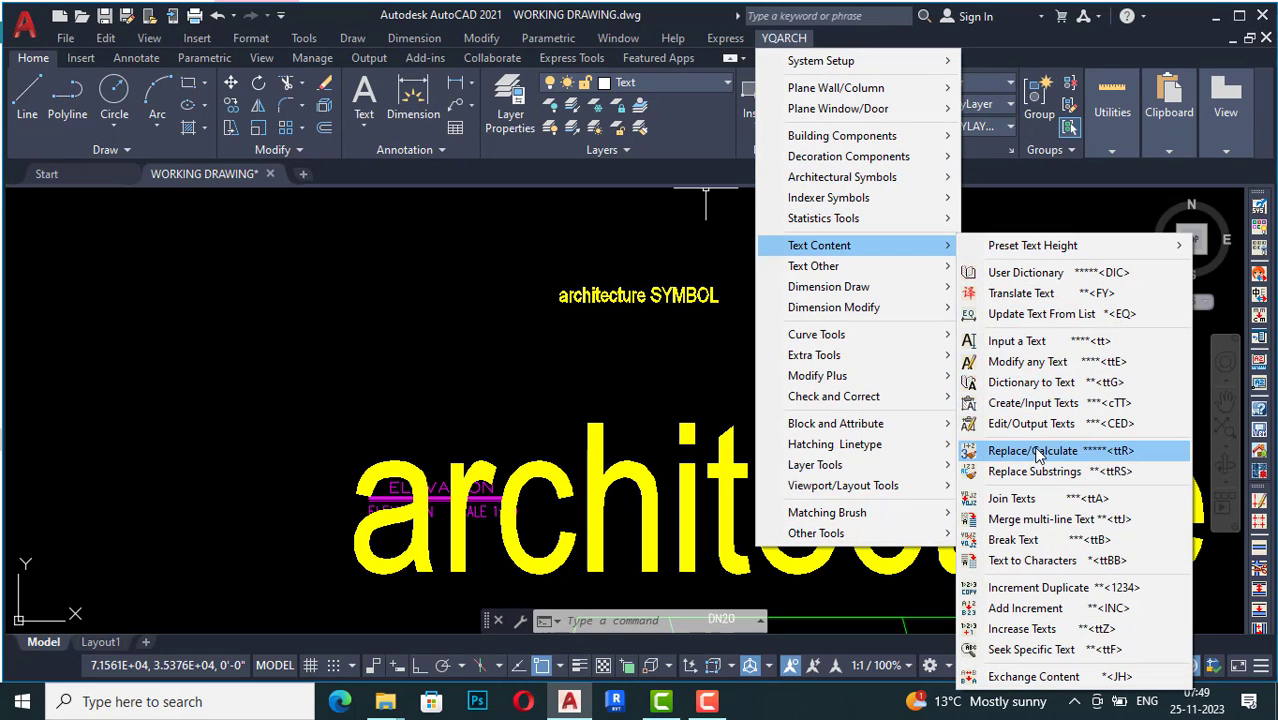
pyautogui.click(1036, 367)
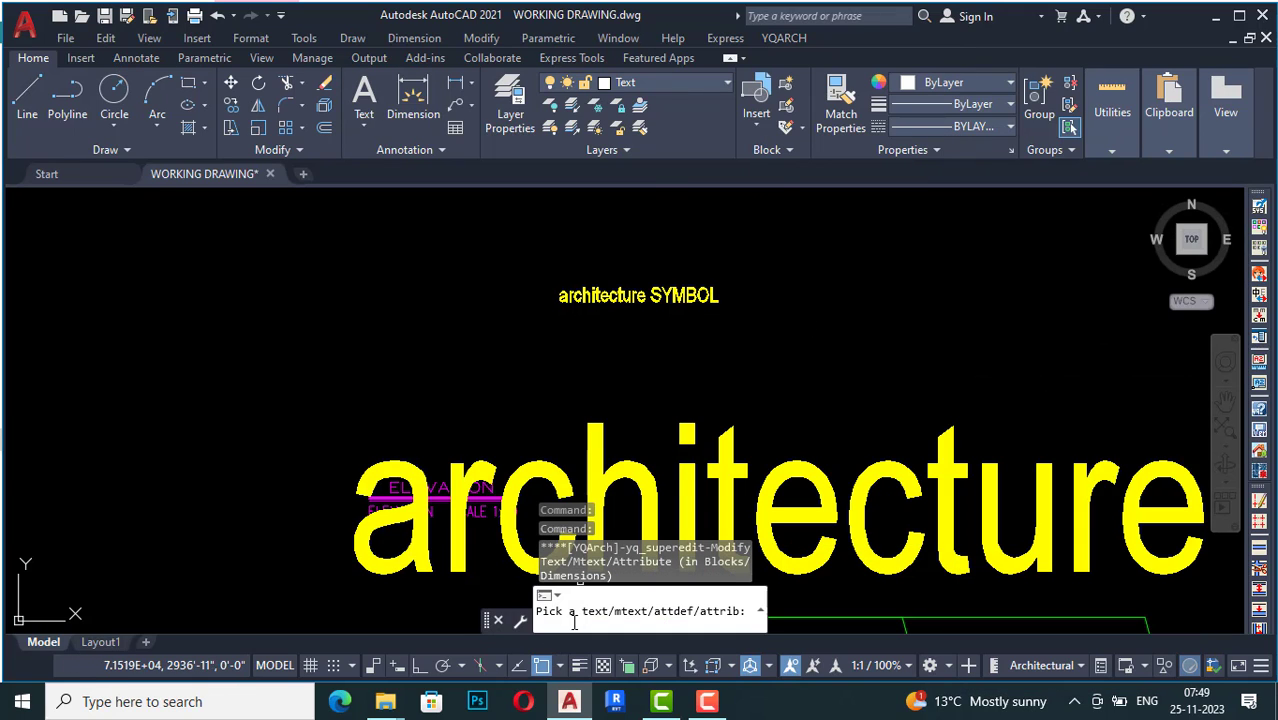
pyautogui.click(614, 304)
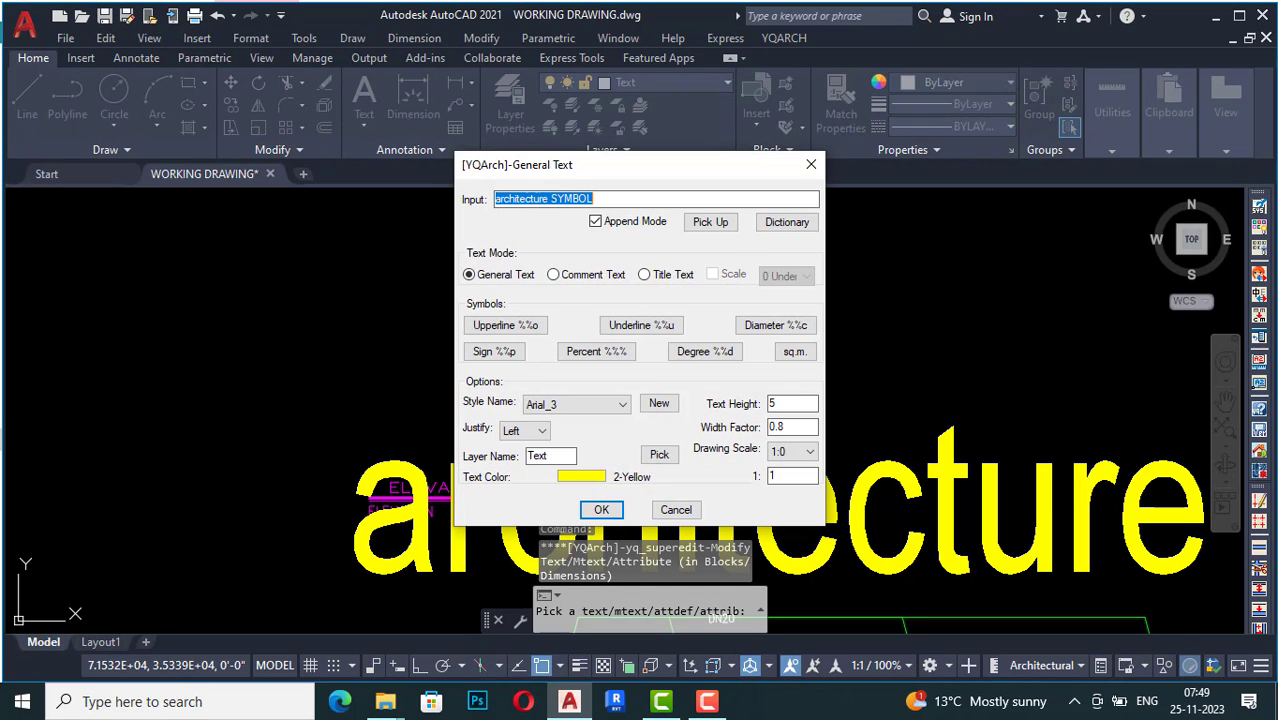
pyautogui.click(550, 199)
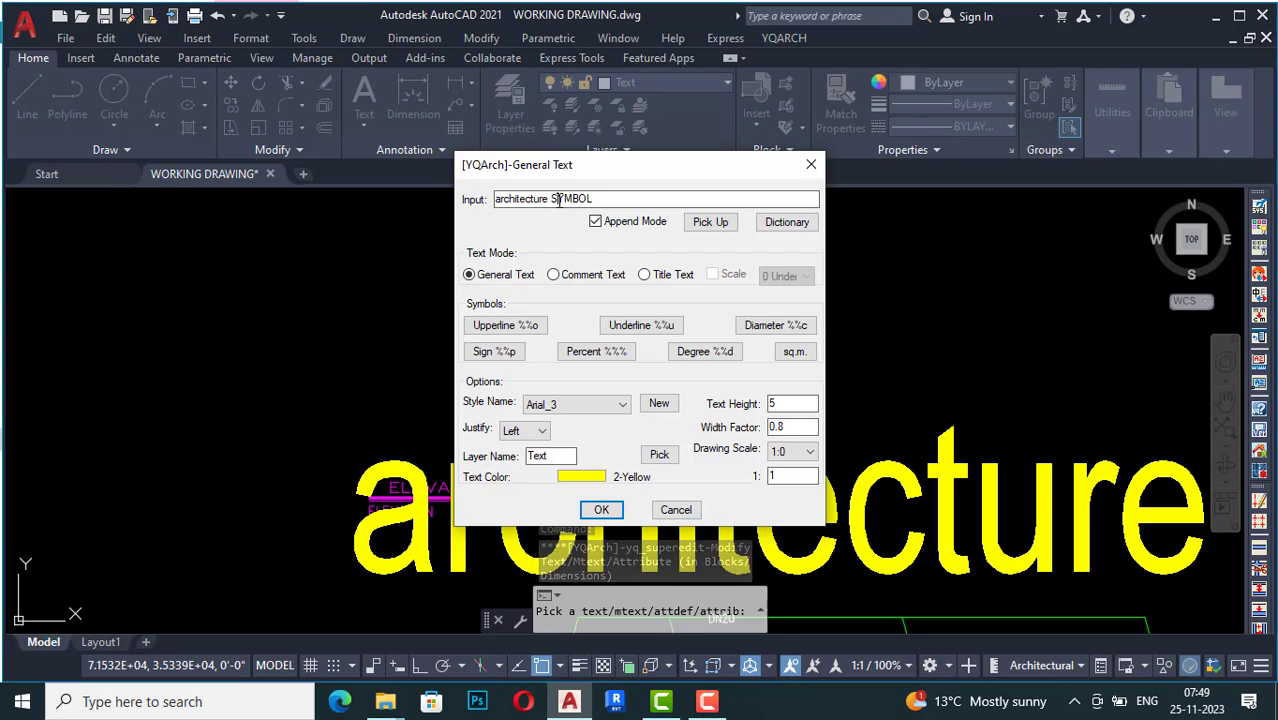
pyautogui.moveTo(550, 199); pyautogui.dragTo(605, 203)
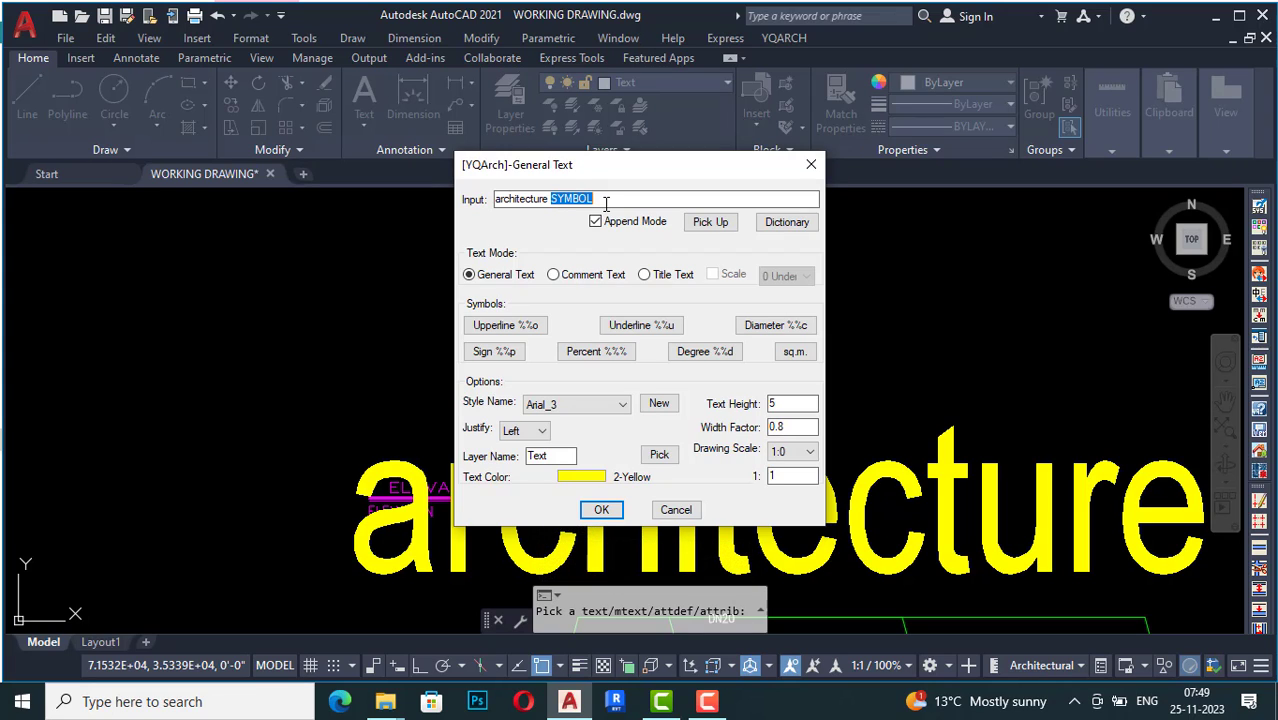
pyautogui.write('style')
pyautogui.click(601, 511)
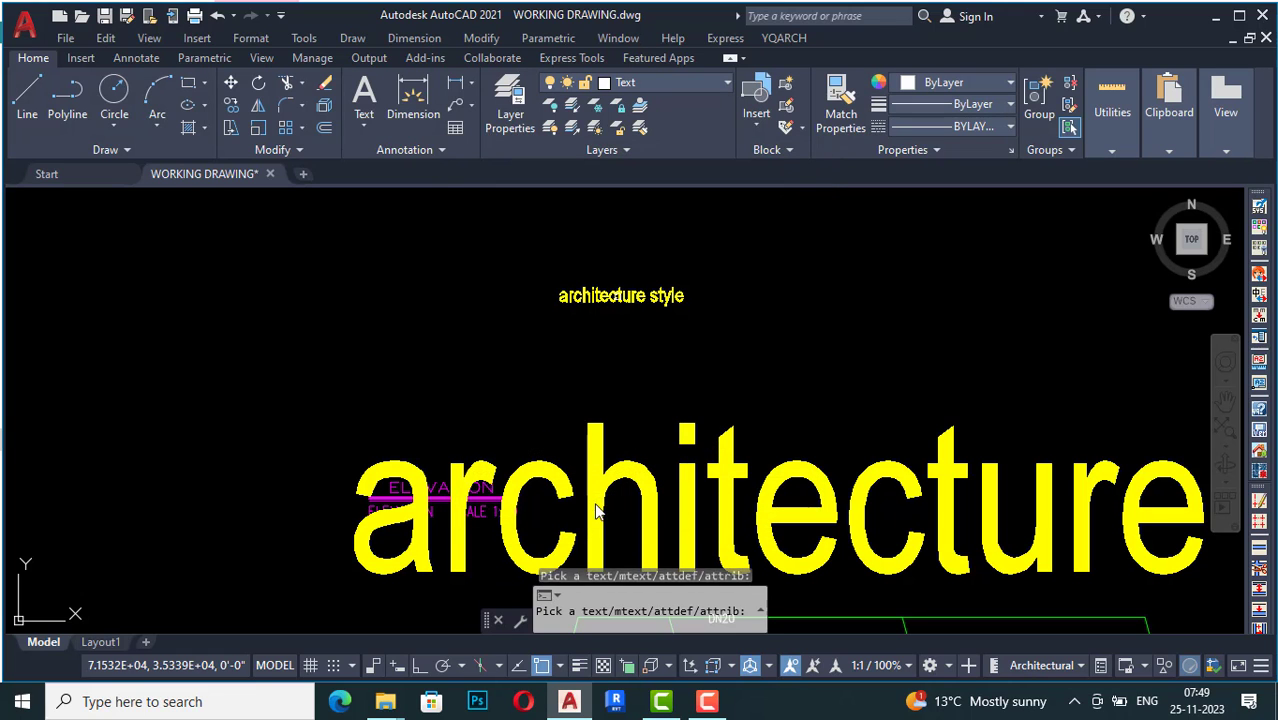
pyautogui.scroll(3, 655, 300)
pyautogui.scroll(-4, 660, 290)
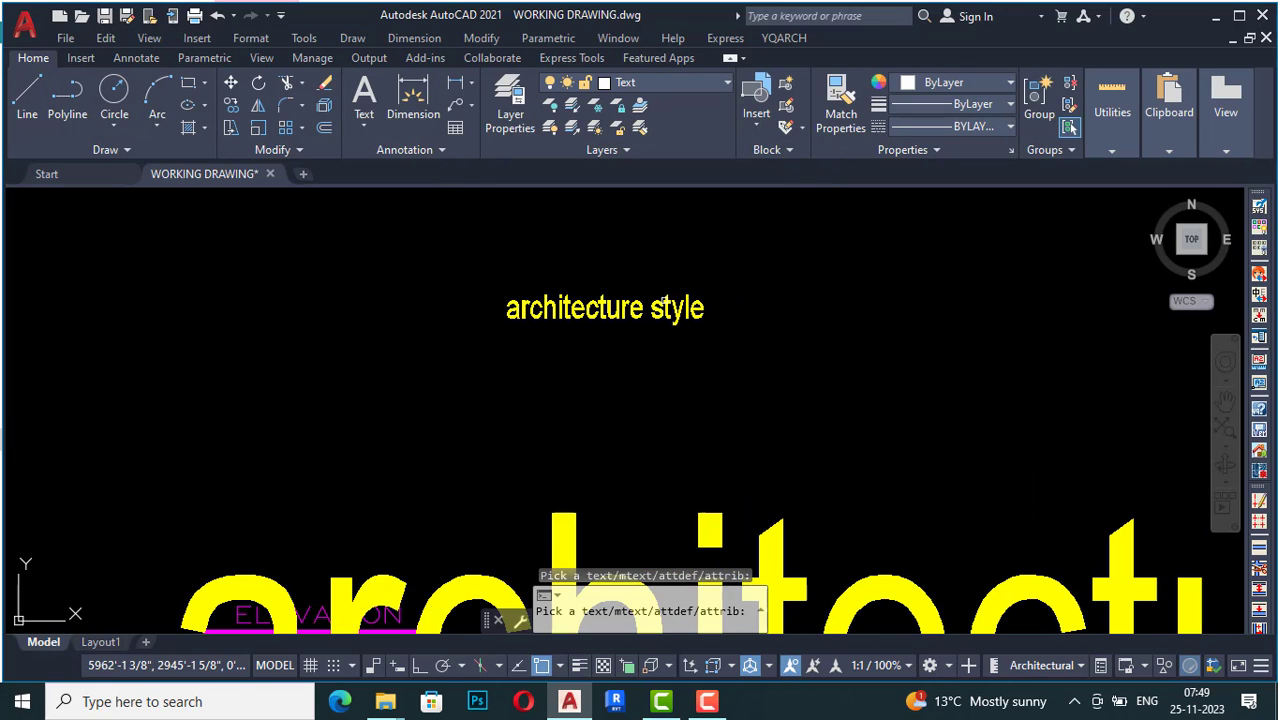
pyautogui.press('Escape')
pyautogui.press('Escape')
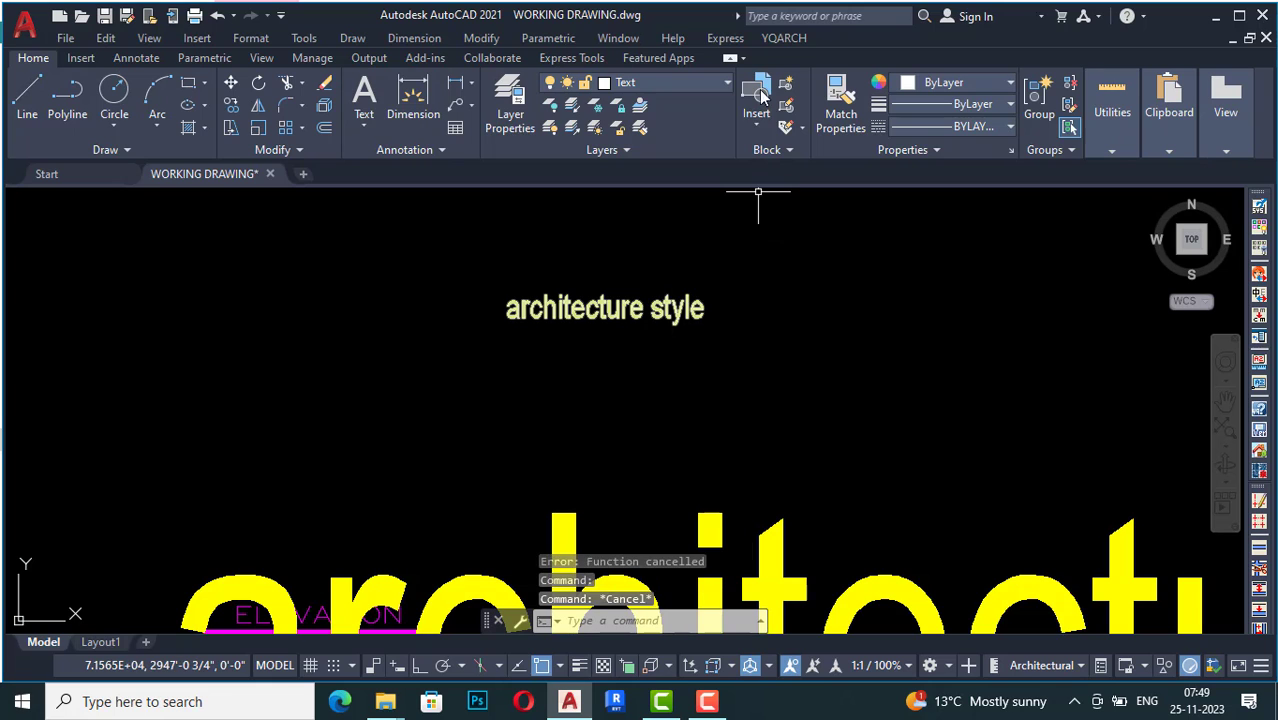
# - Use Join Texts to append 'architecture SYMBOL' onto the target 'architecture style' text
pyautogui.click(780, 38)
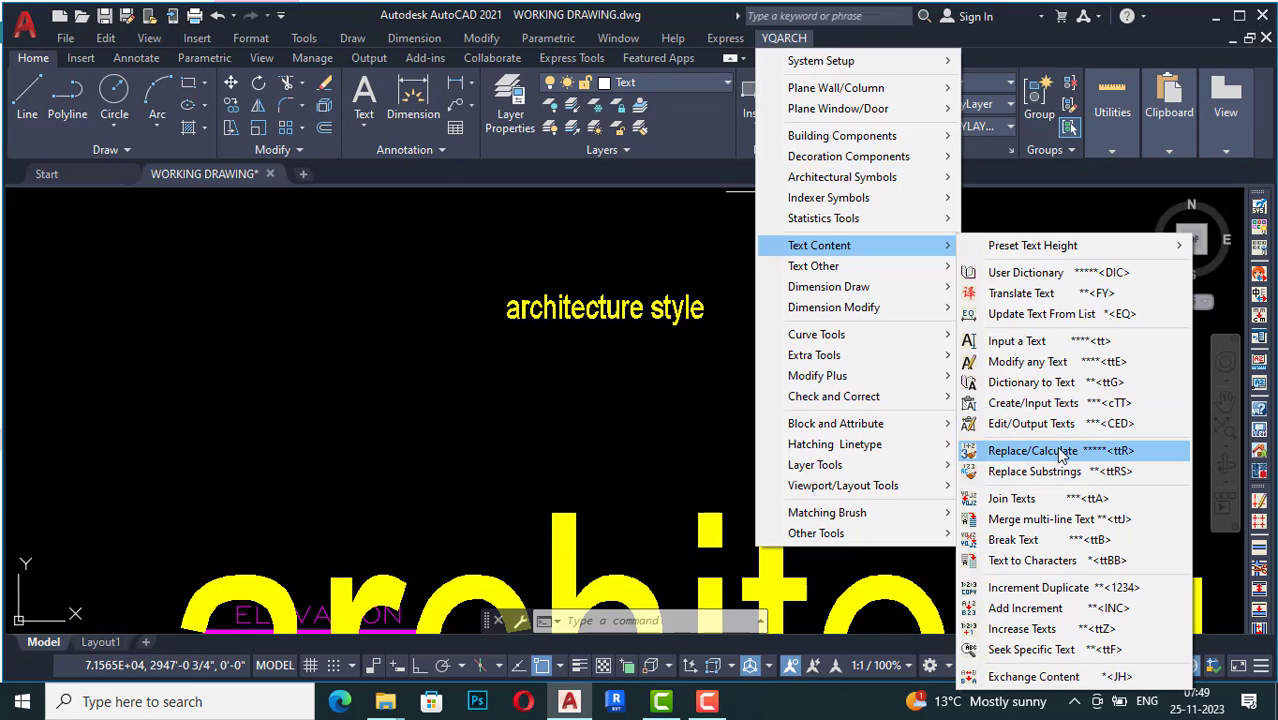
pyautogui.click(1012, 498)
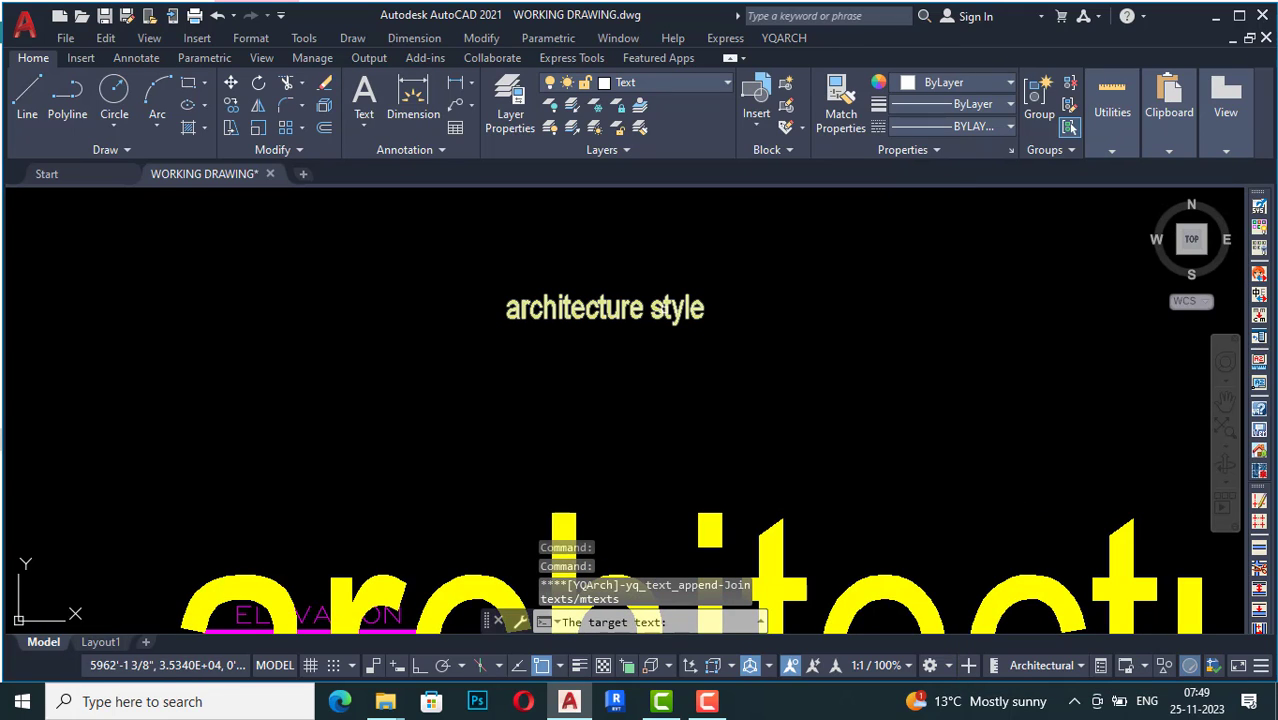
pyautogui.click(664, 322)
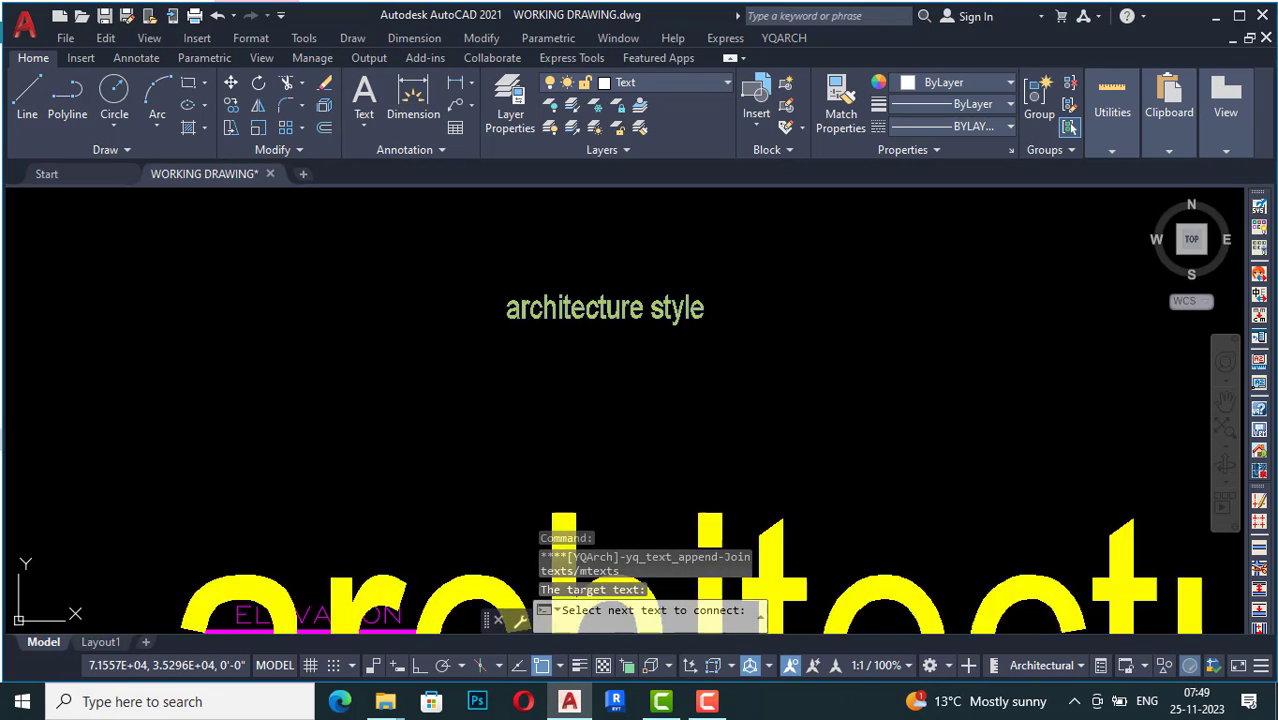
pyautogui.click(716, 516)
pyautogui.scroll(2, 752, 305)
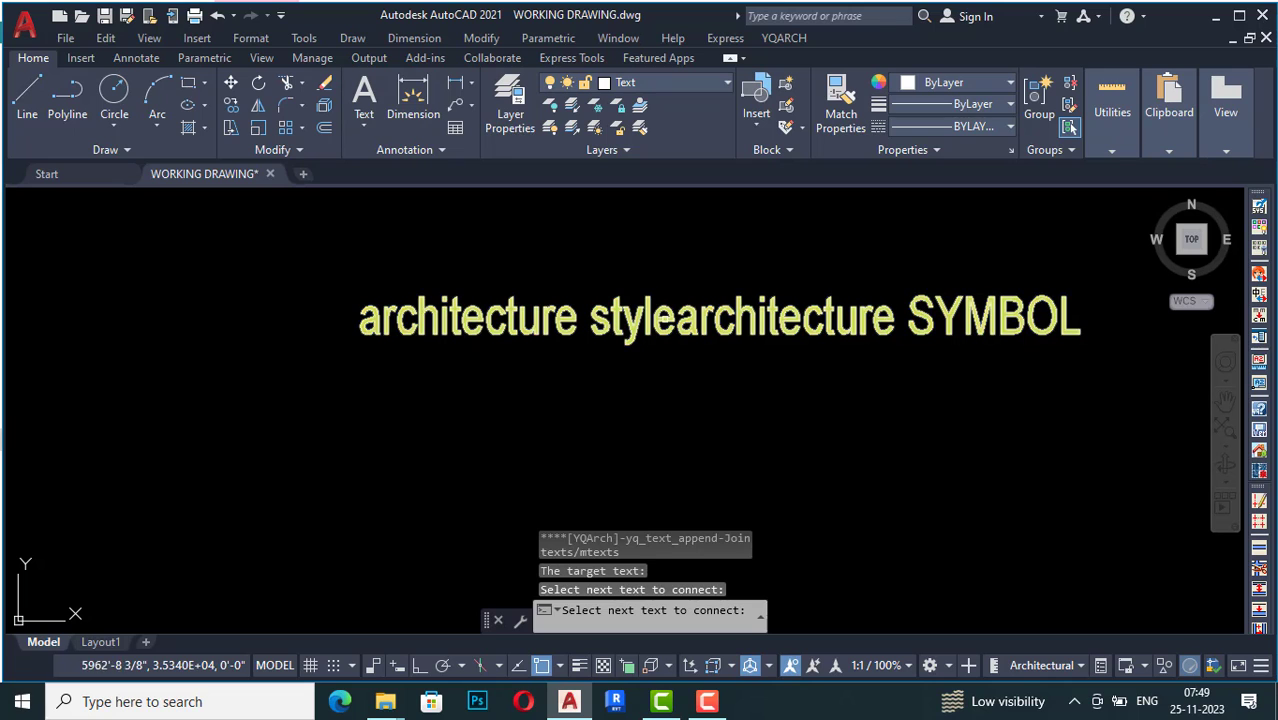
pyautogui.scroll(-1, 666, 324)
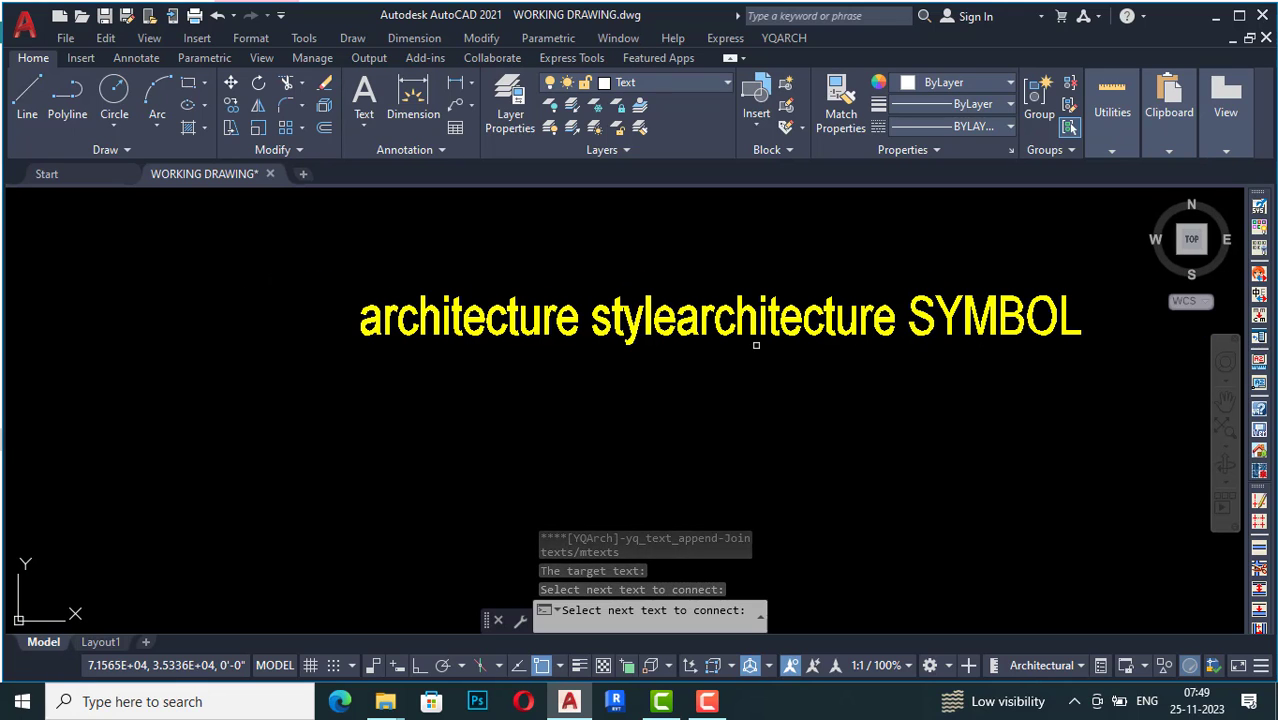
pyautogui.press('Escape')
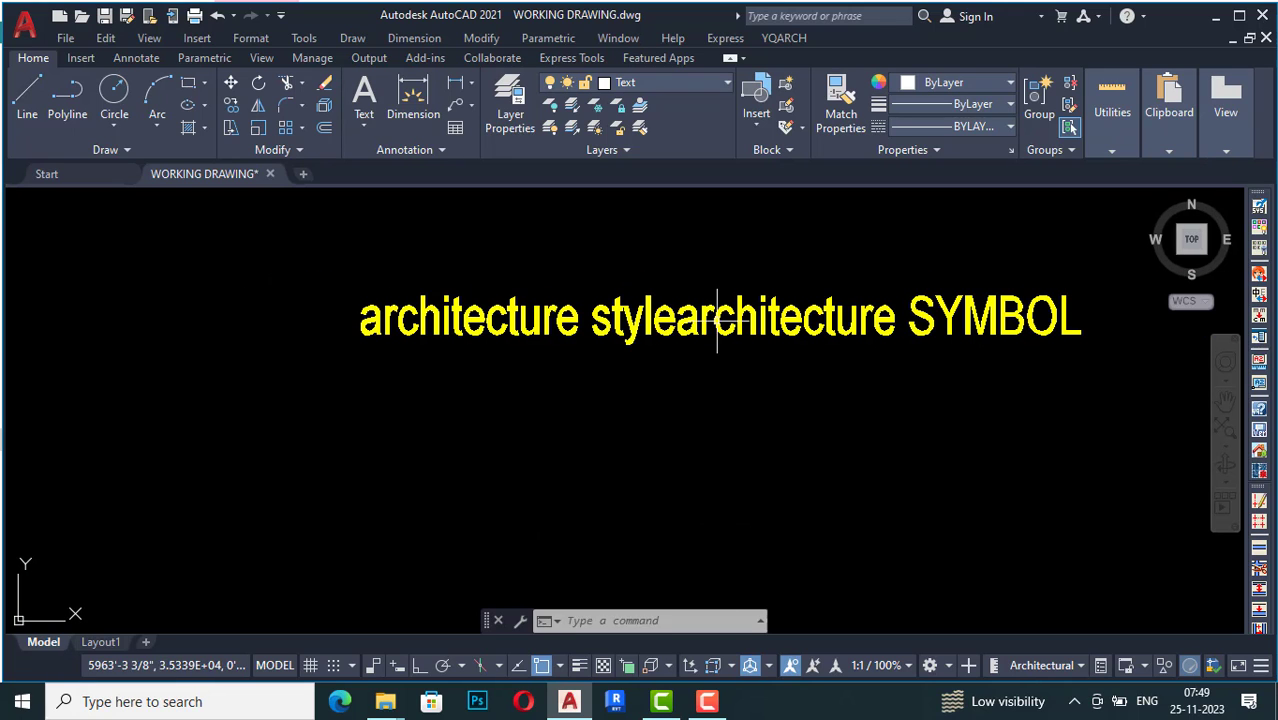
# - Break the joined text with Break Text right after the word 'style'
pyautogui.click(783, 38)
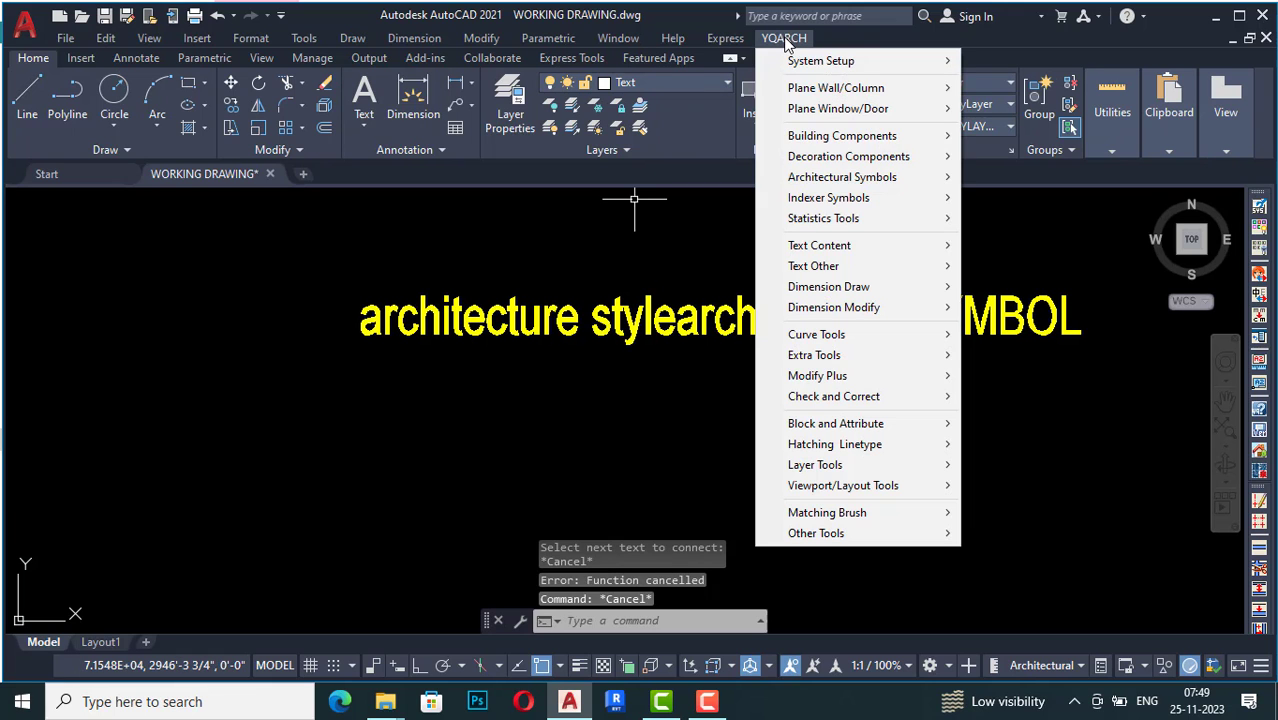
pyautogui.moveTo(814, 254)
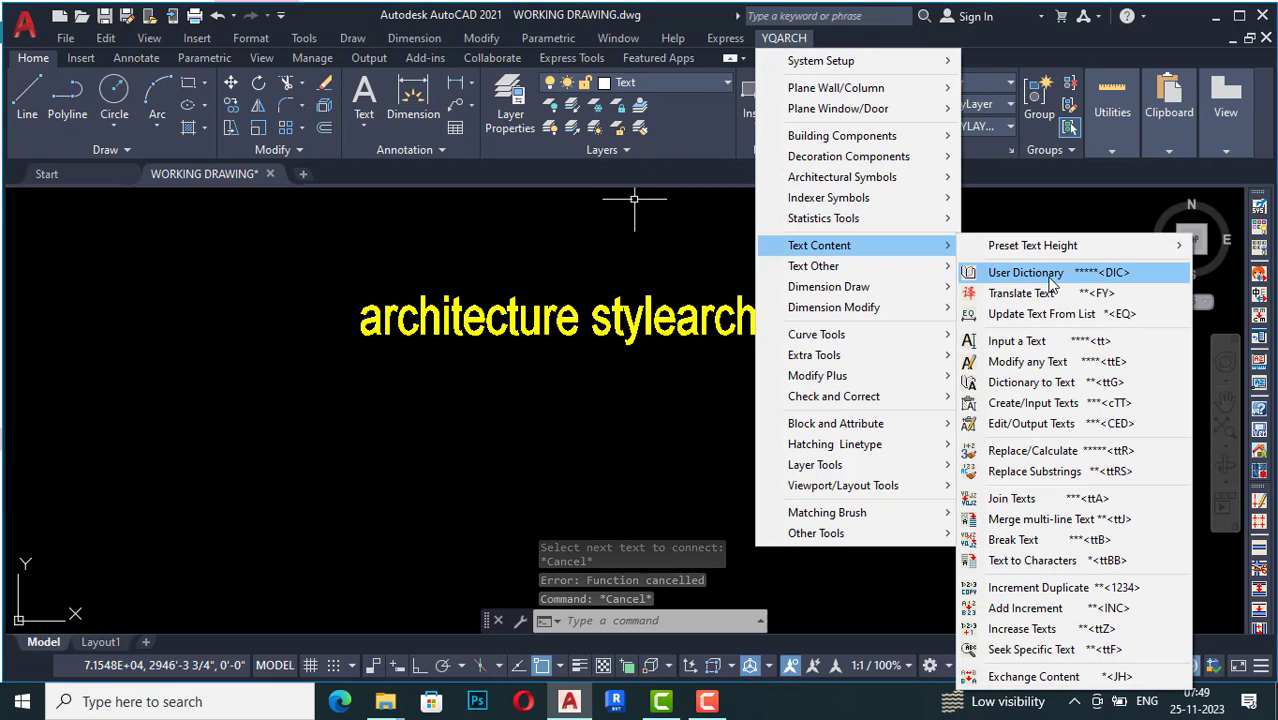
pyautogui.click(1015, 540)
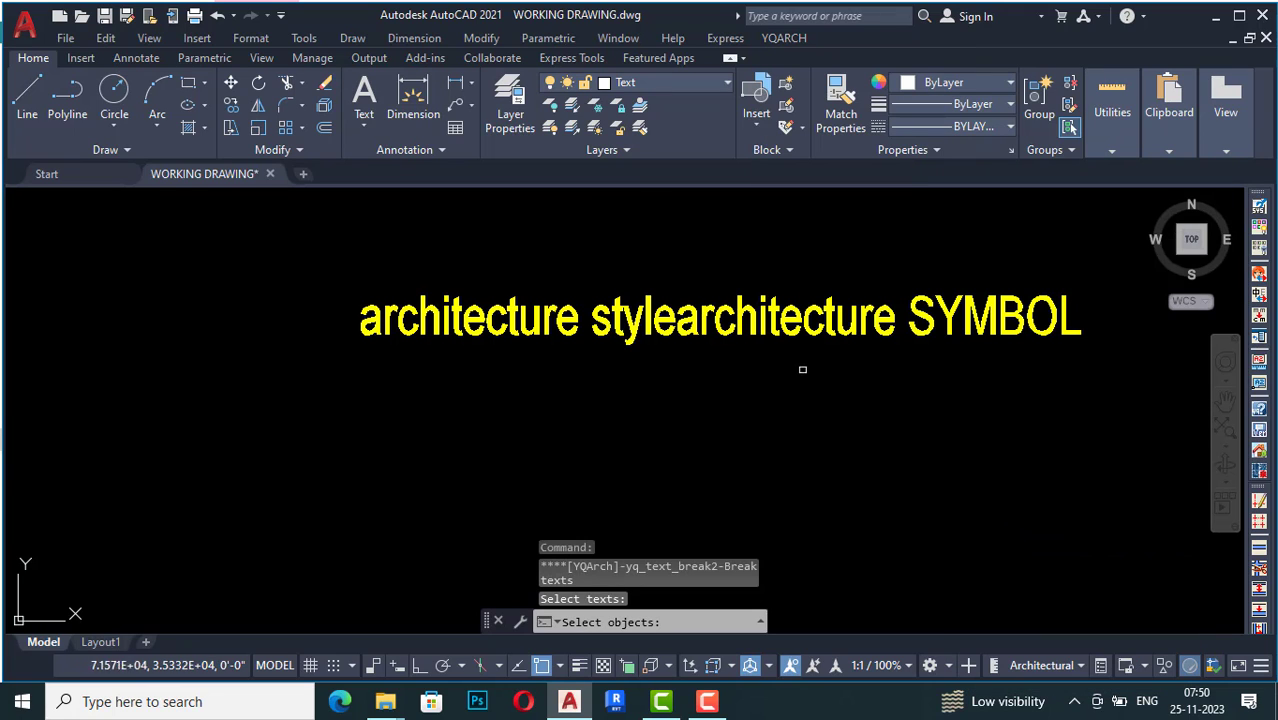
pyautogui.click(779, 313)
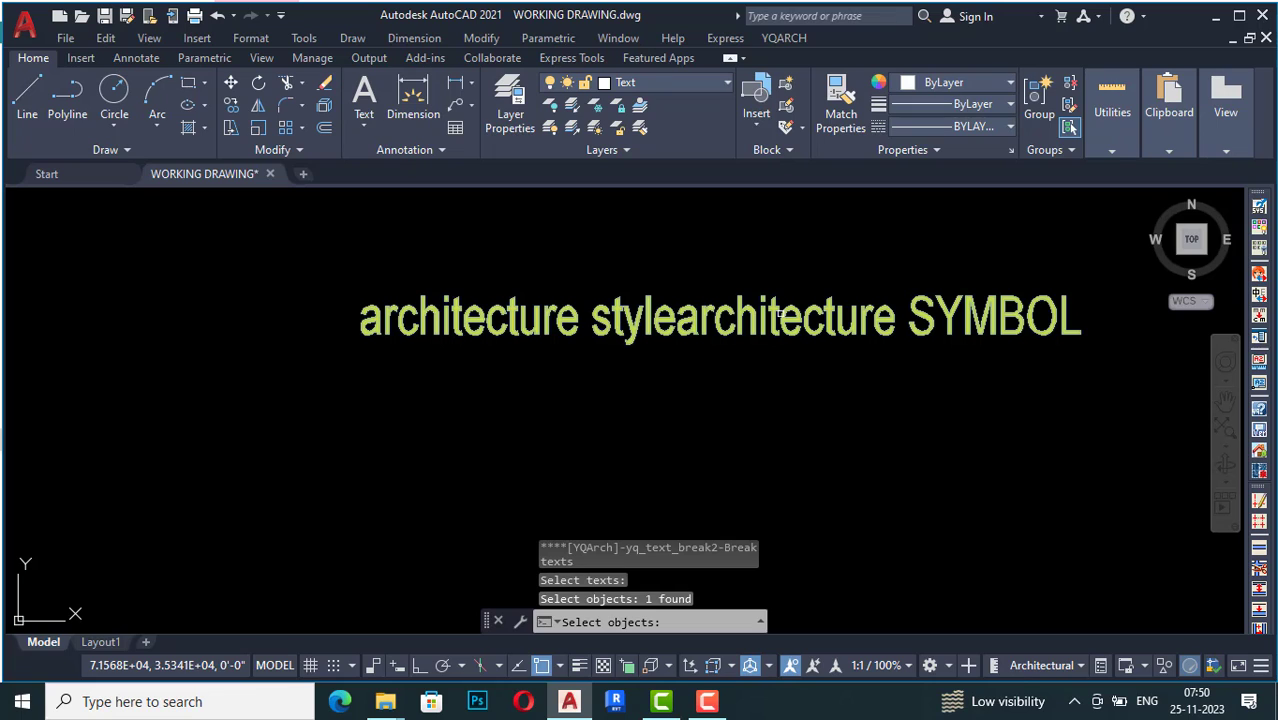
pyautogui.press('Return')
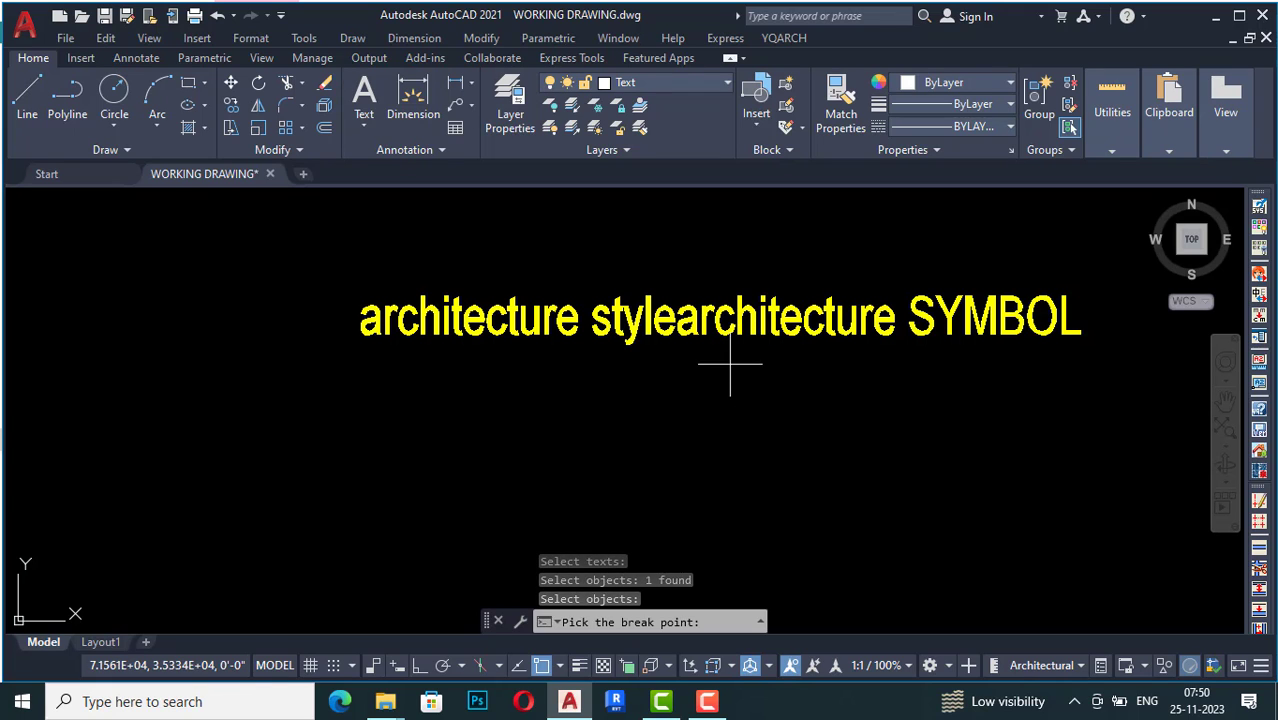
pyautogui.scroll(2, 648, 340)
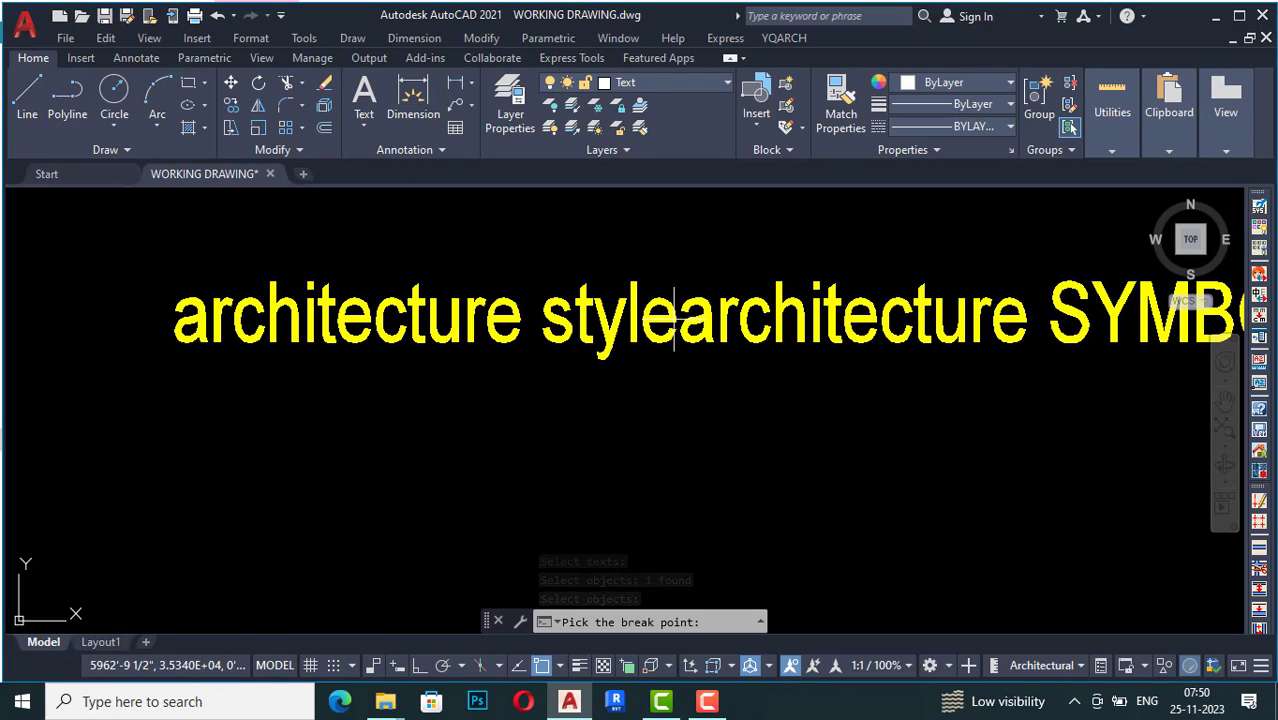
pyautogui.click(679, 318)
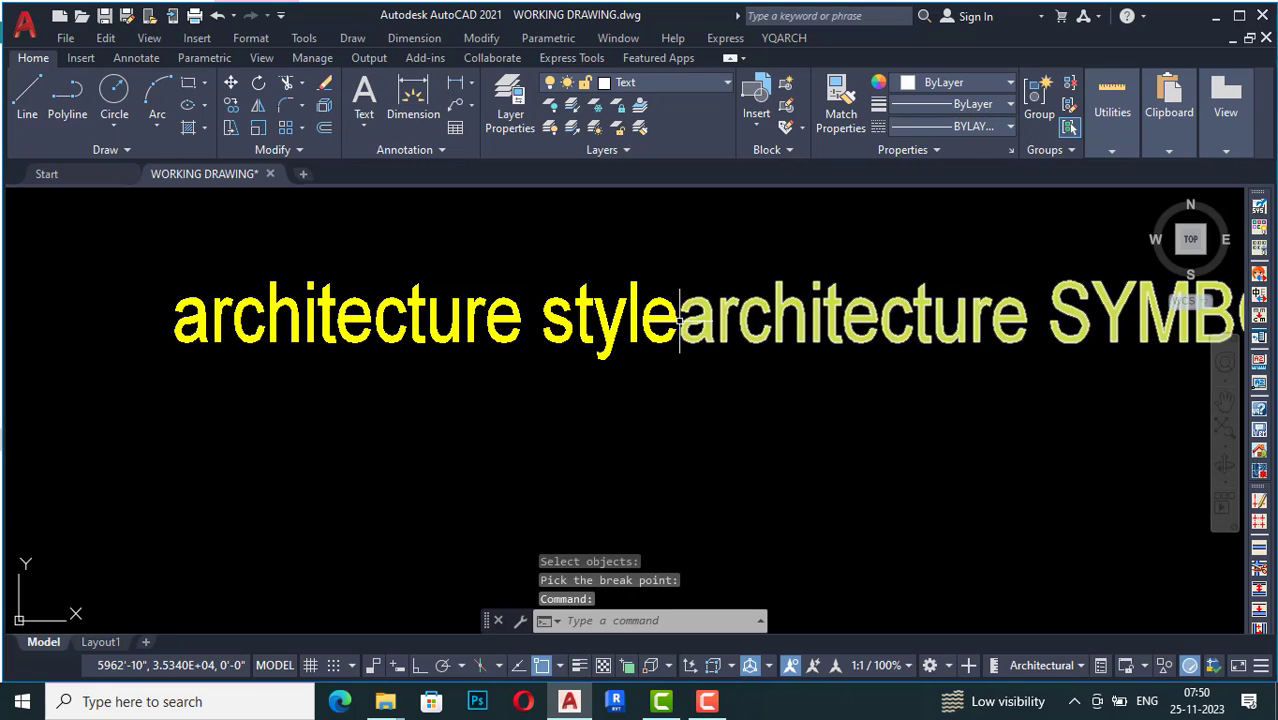
# - Select both resulting text pieces to check them, then clear the selection
pyautogui.scroll(-2, 633, 342)
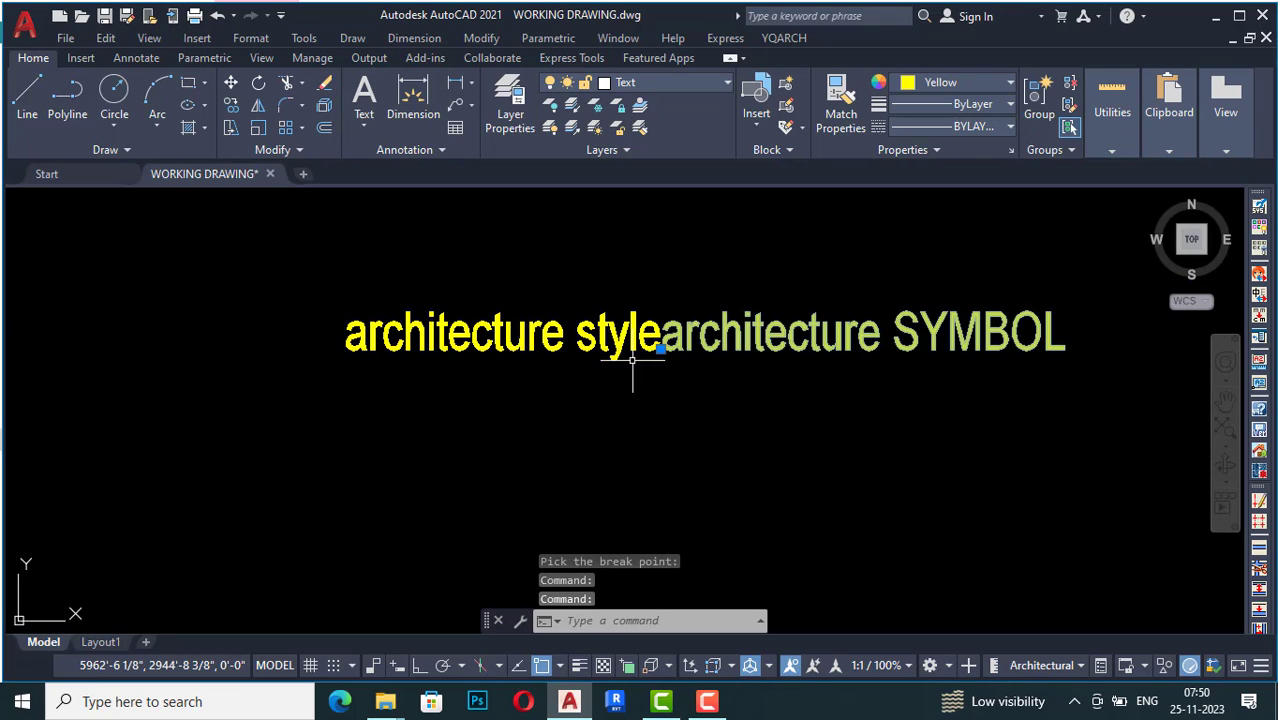
pyautogui.click(636, 340)
pyautogui.click(636, 340)
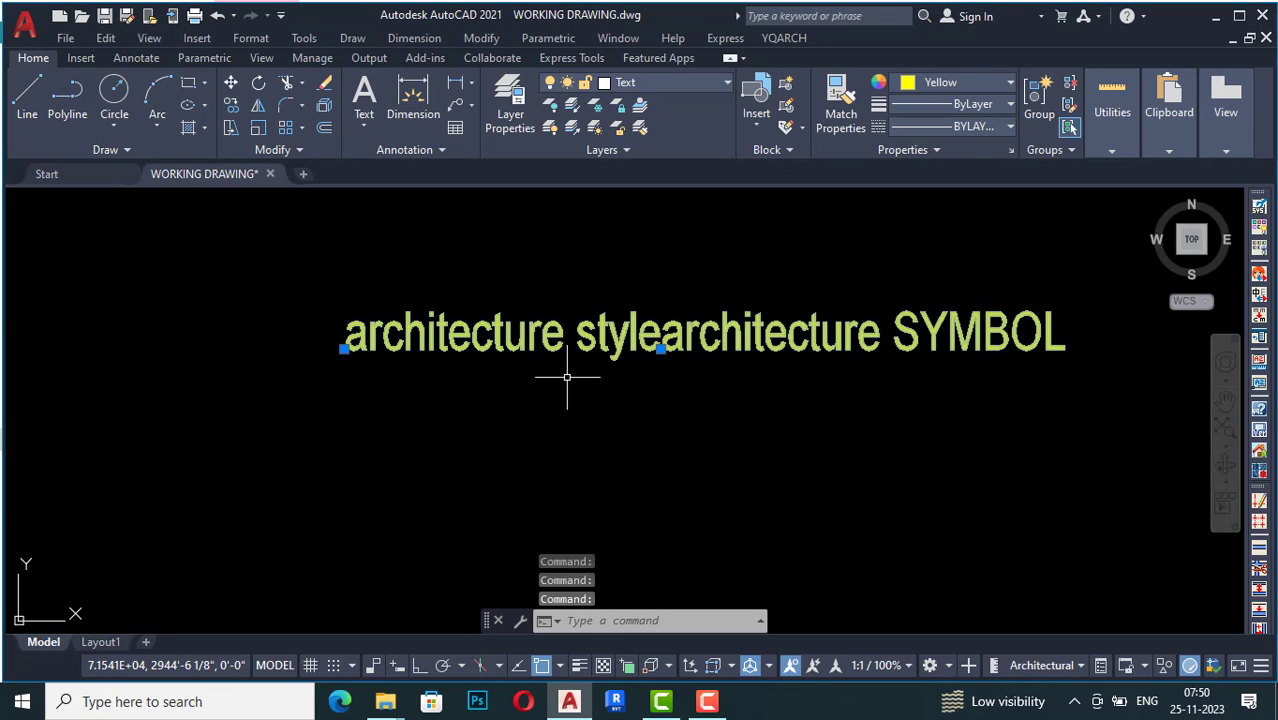
pyautogui.press('Escape')
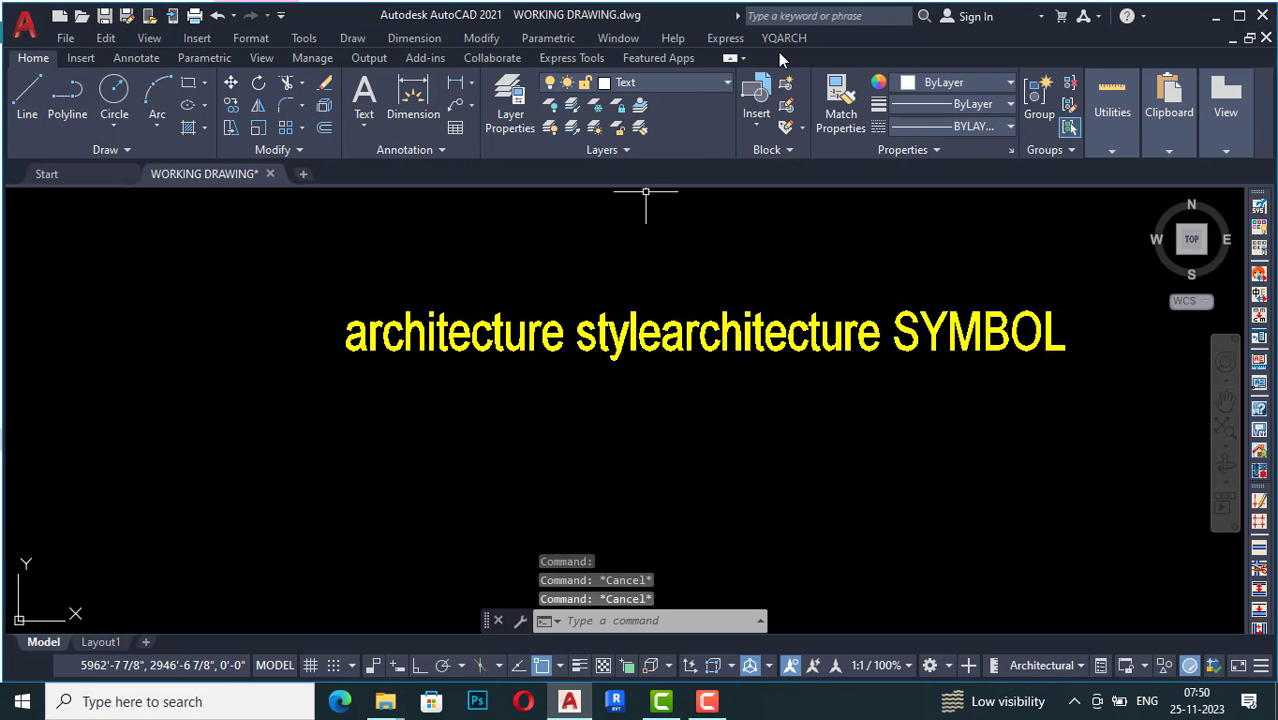
# - Dismiss the YQARCH menu and briefly select the 'architecture style' text, then clear it
pyautogui.click(785, 38)
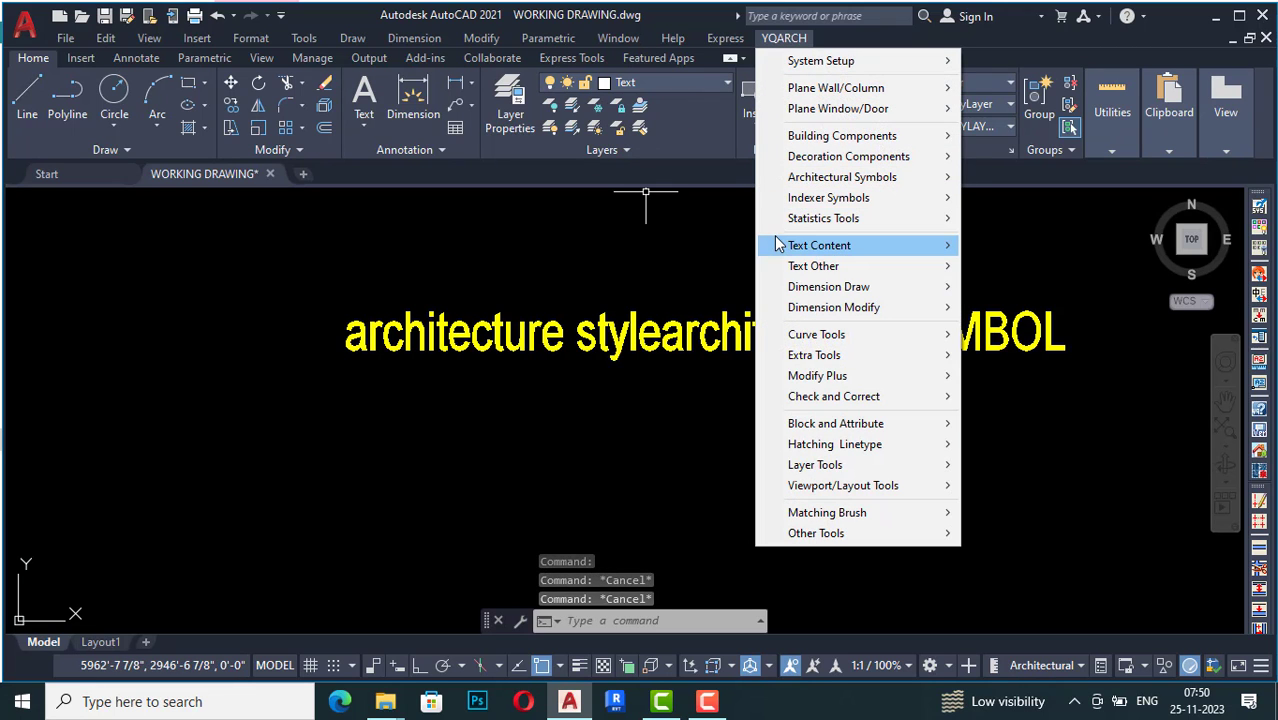
pyautogui.moveTo(779, 244)
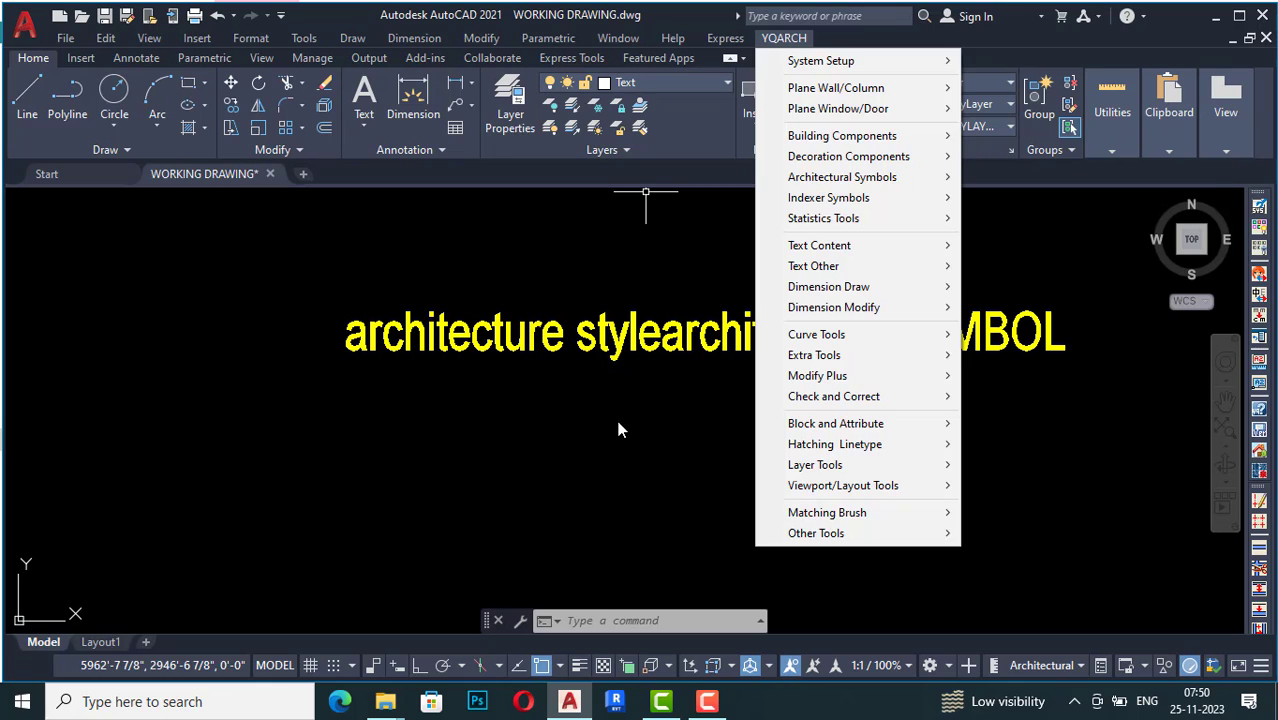
pyautogui.click(618, 430)
pyautogui.scroll(-1, 618, 430)
pyautogui.click(592, 420)
pyautogui.scroll(-2, 785, 370)
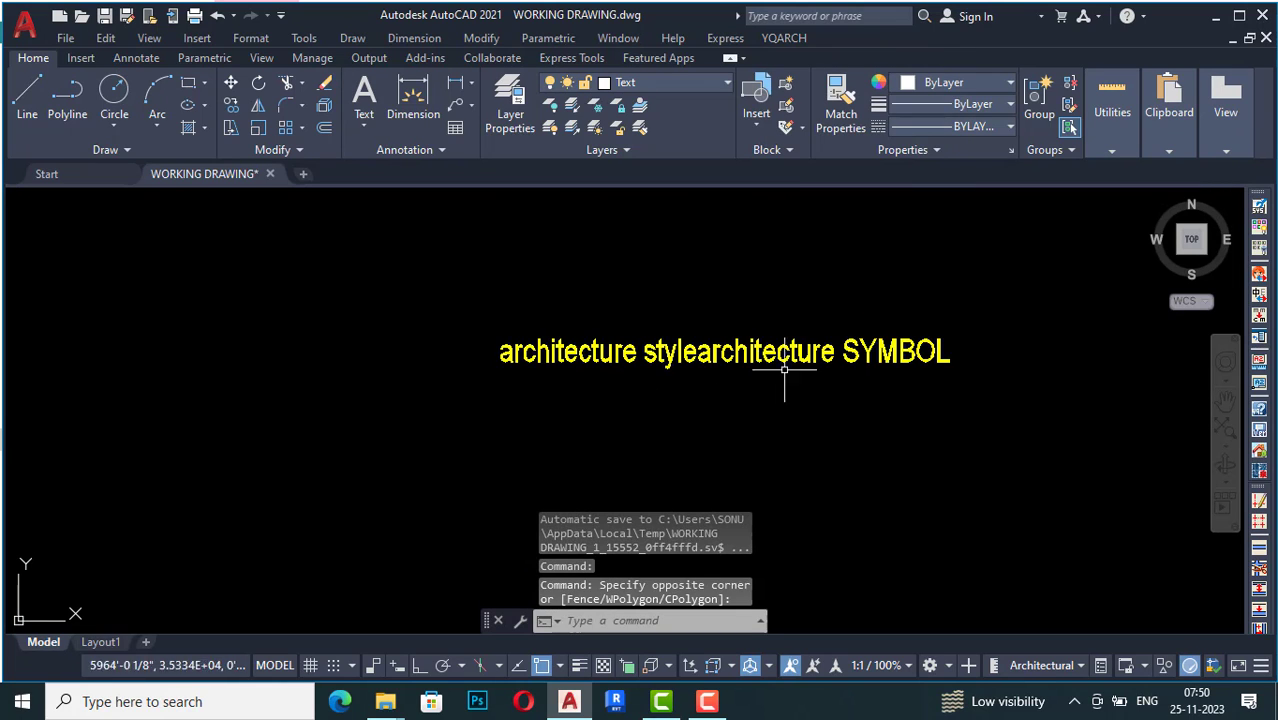
pyautogui.click(580, 345)
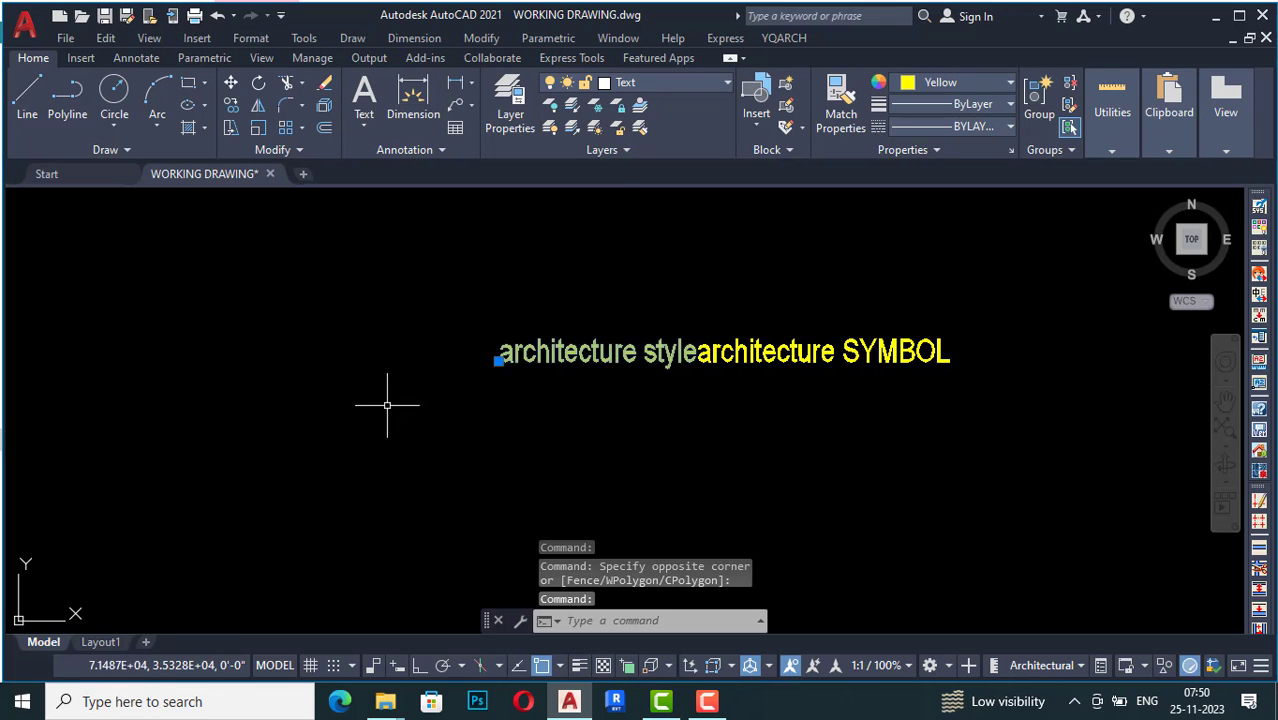
pyautogui.press('Escape')
# - Create a new romanc text style and apply it to the 'architecture style' text
pyautogui.click(772, 40)
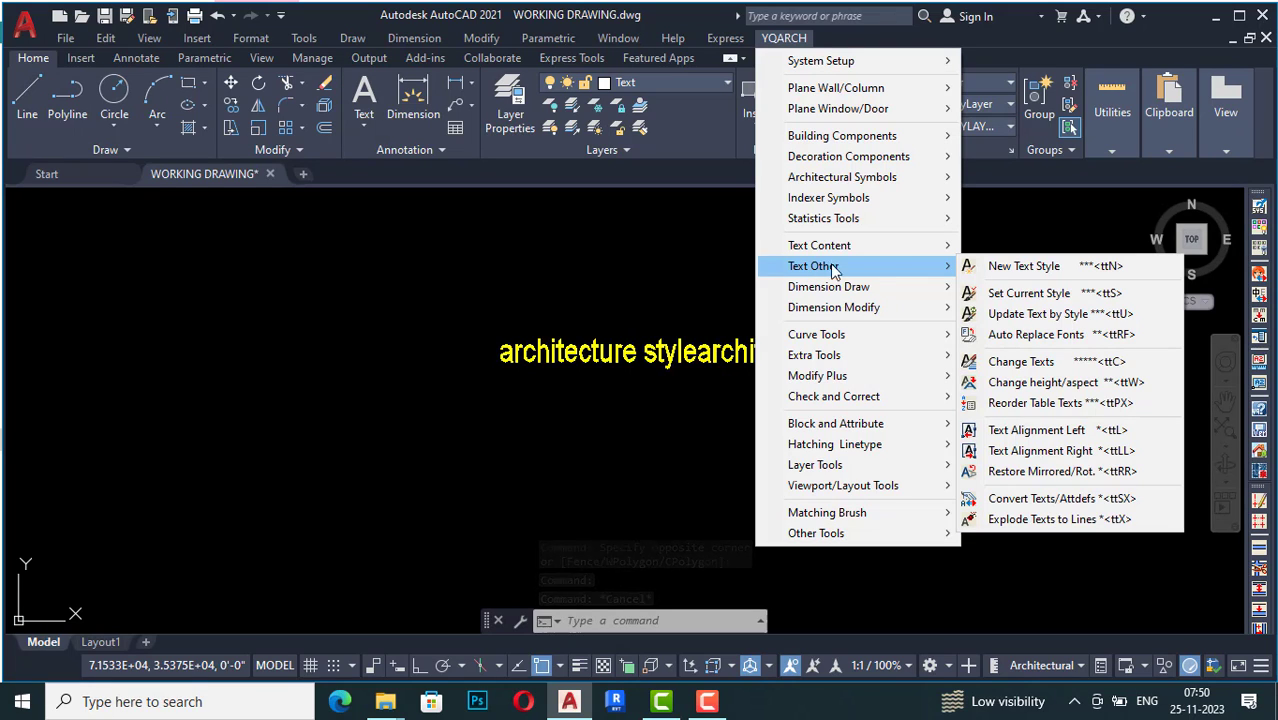
pyautogui.click(1000, 268)
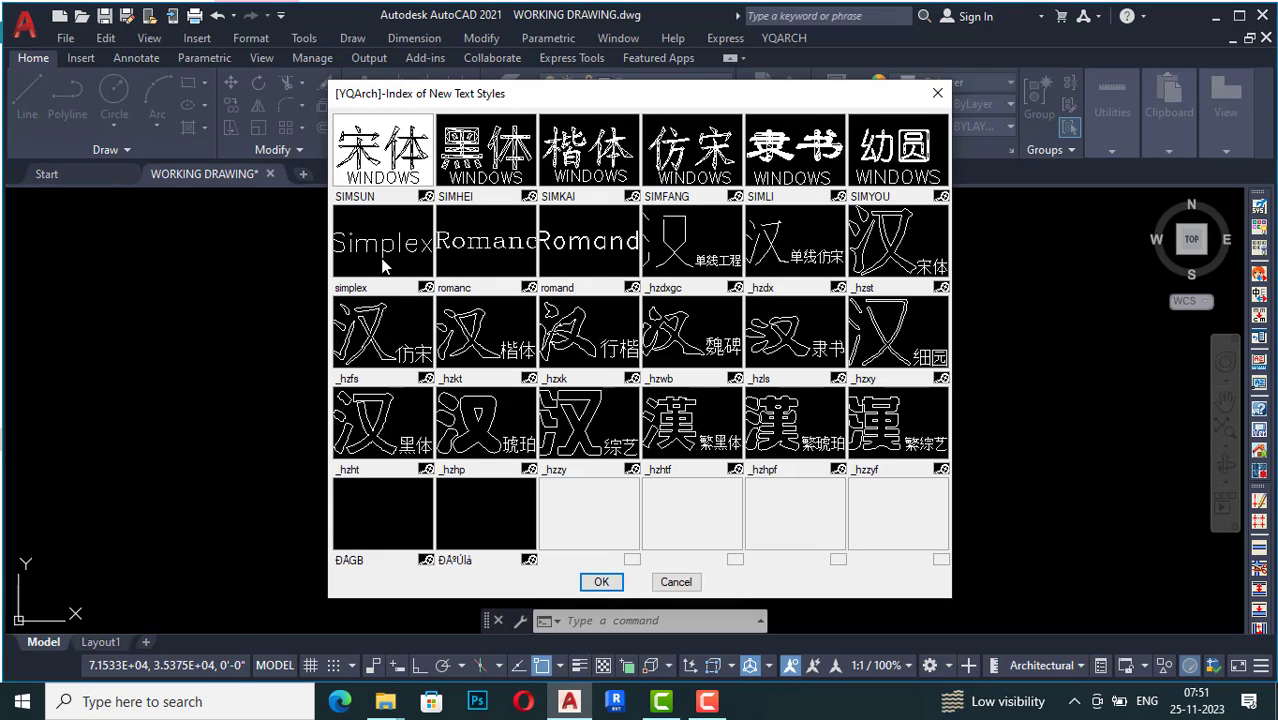
pyautogui.click(521, 243)
pyautogui.click(601, 582)
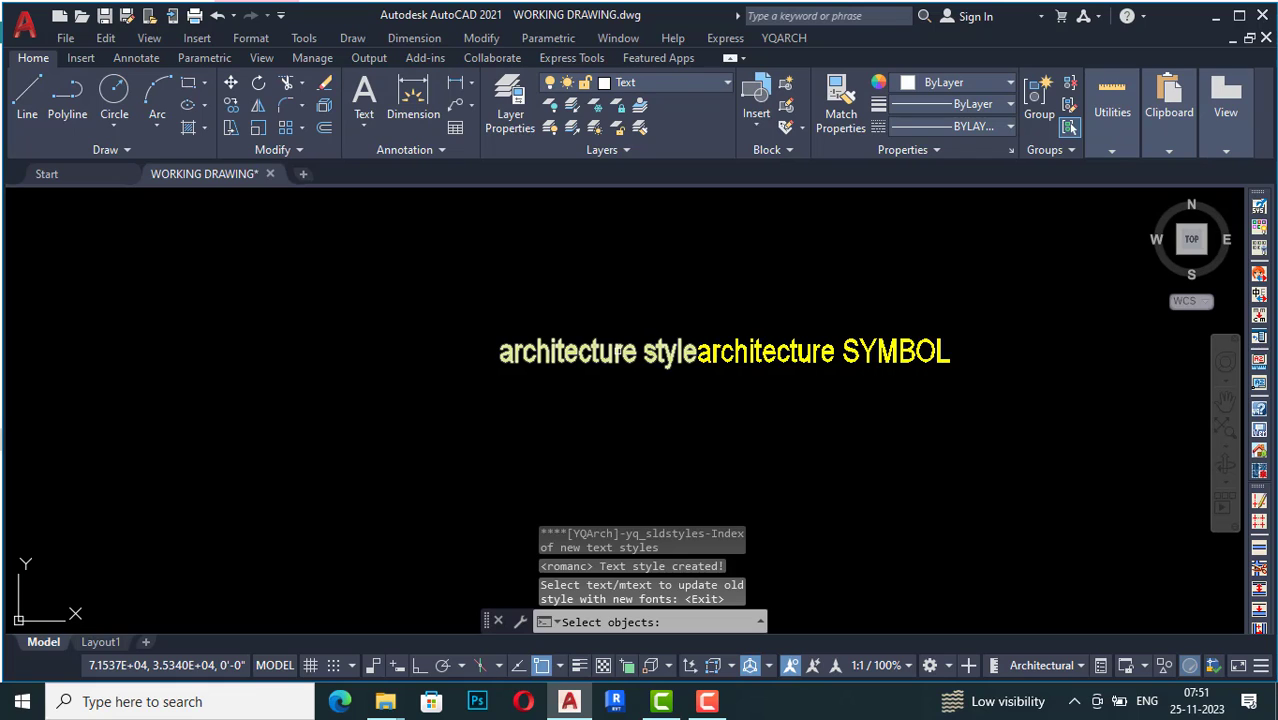
pyautogui.click(622, 350)
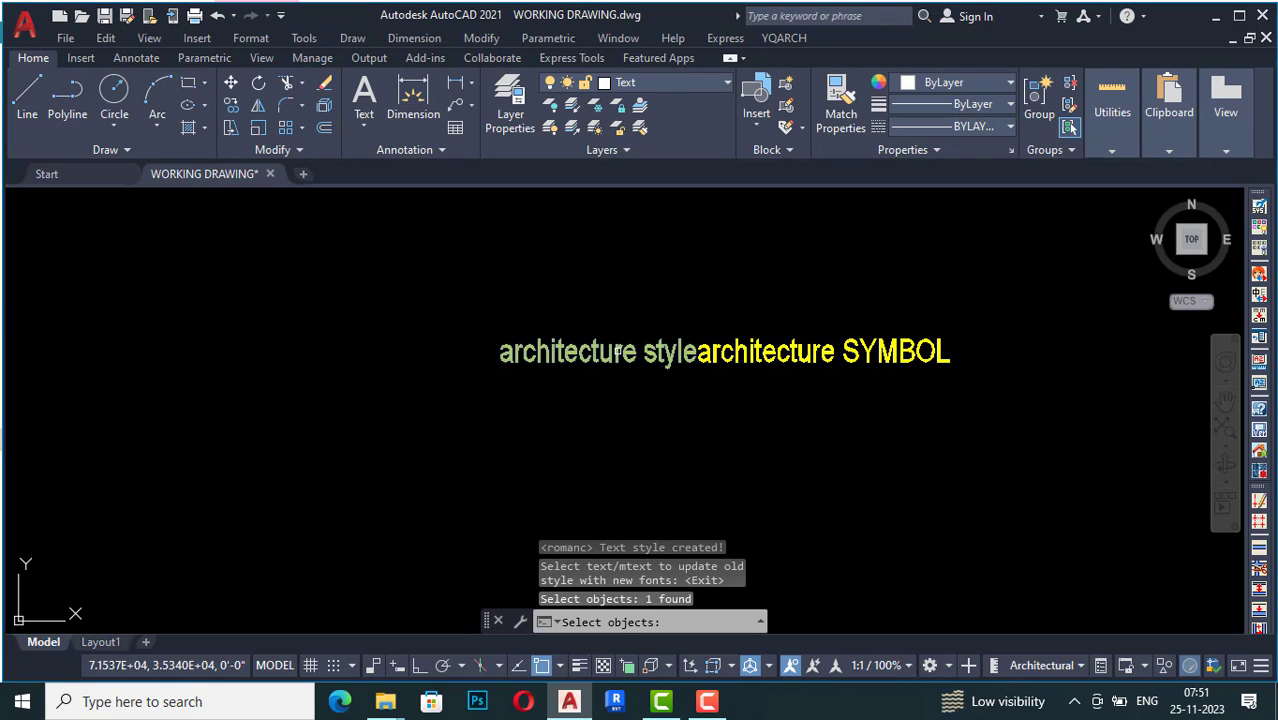
pyautogui.press('Return')
pyautogui.scroll(3, 770, 345)
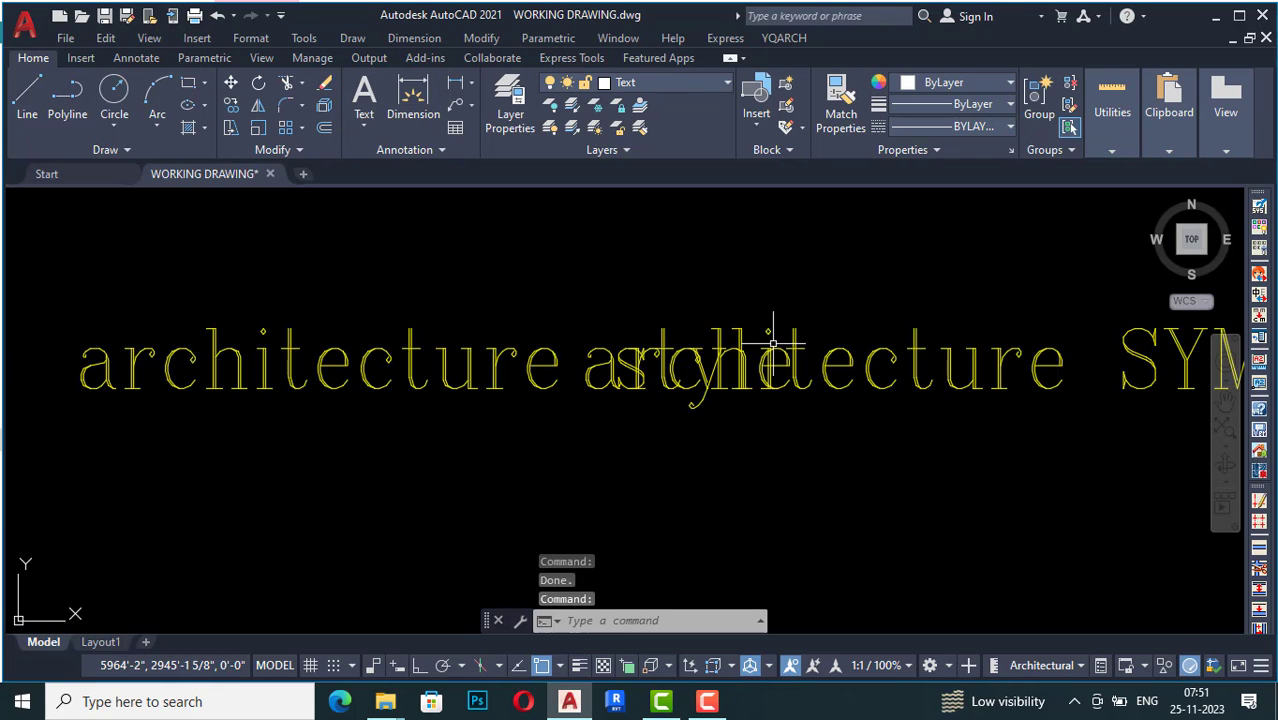
pyautogui.scroll(-2, 405, 400)
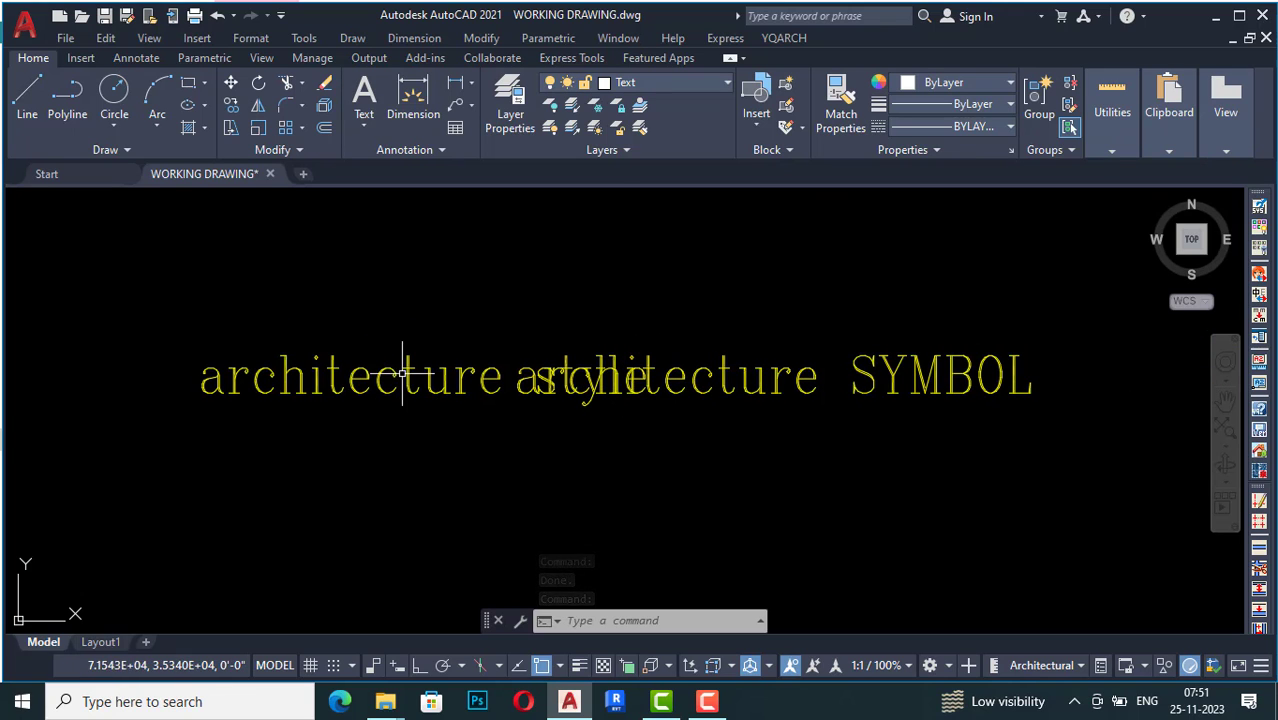
# - Restyle the 'architecture style' text to Arial_4 with Update Text by Style
pyautogui.click(782, 38)
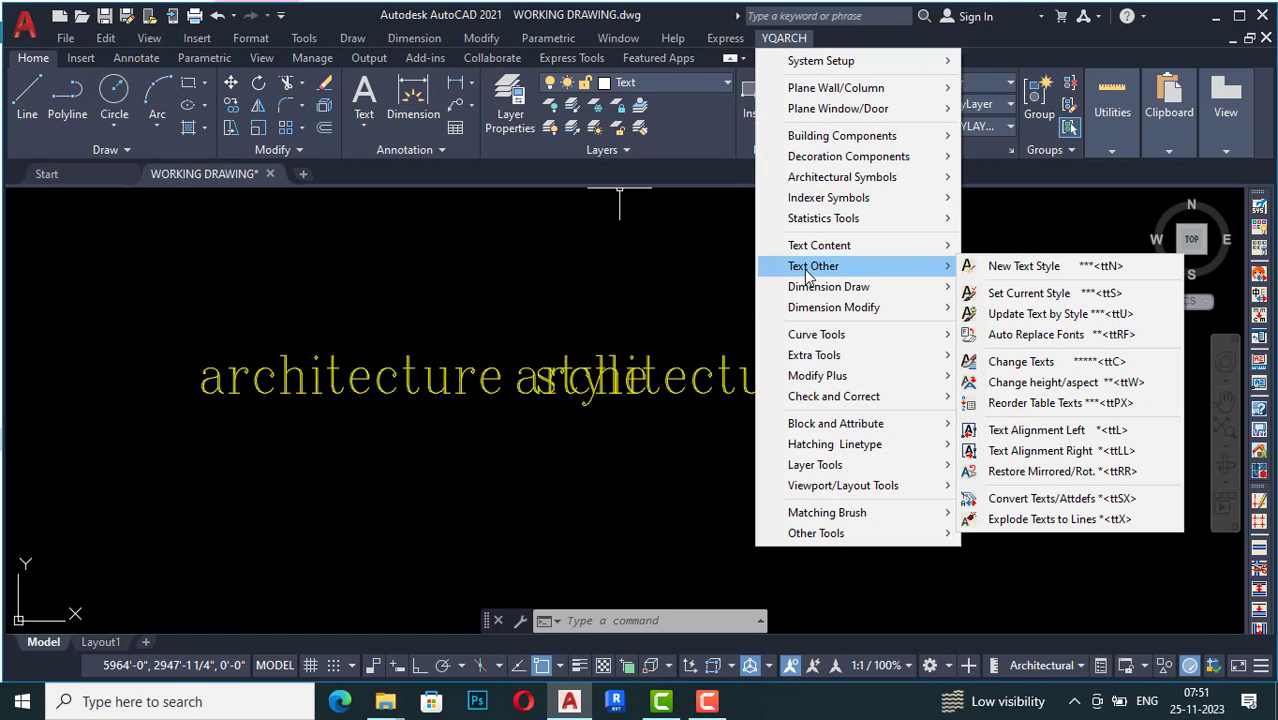
pyautogui.click(1014, 316)
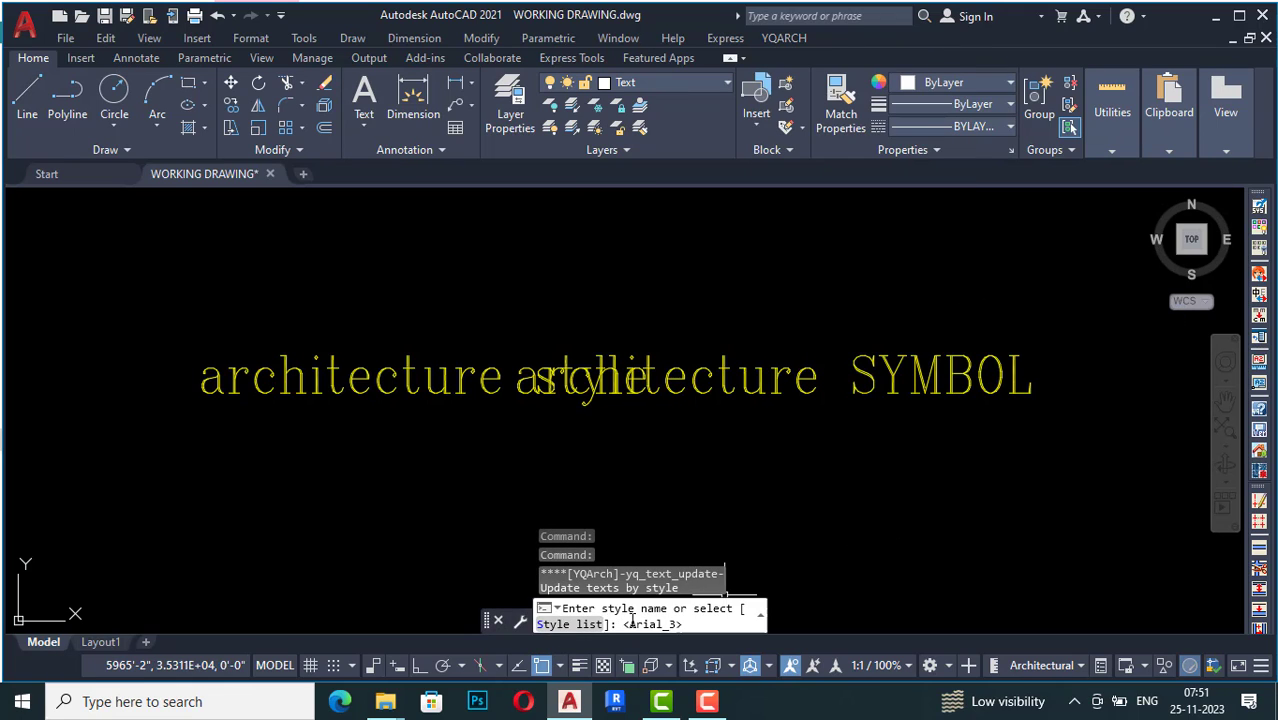
pyautogui.click(568, 624)
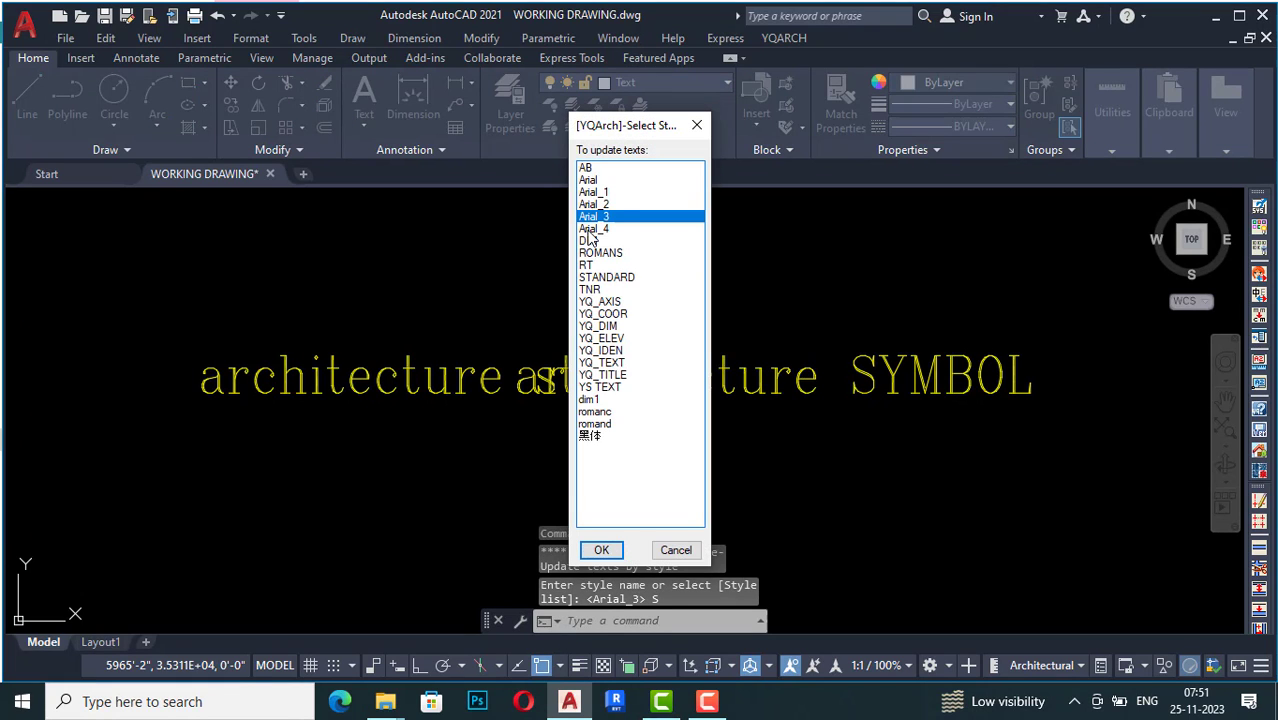
pyautogui.click(591, 230)
pyautogui.click(601, 551)
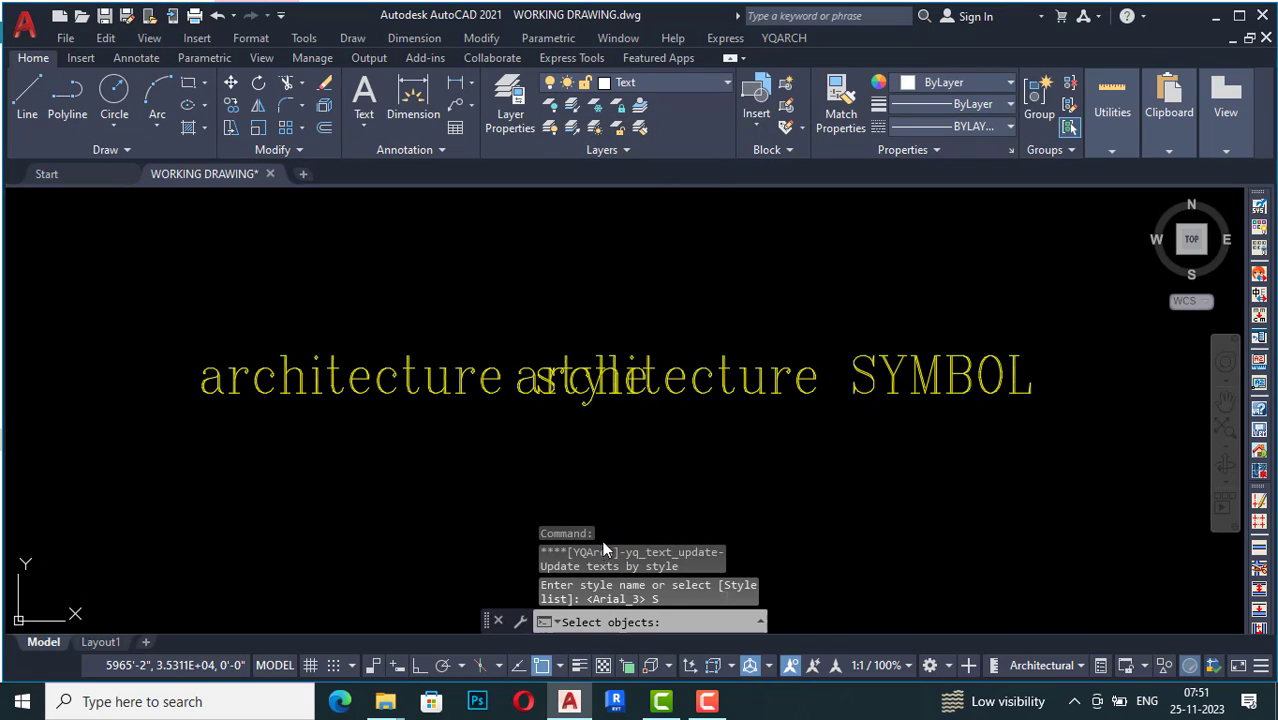
pyautogui.click(491, 378)
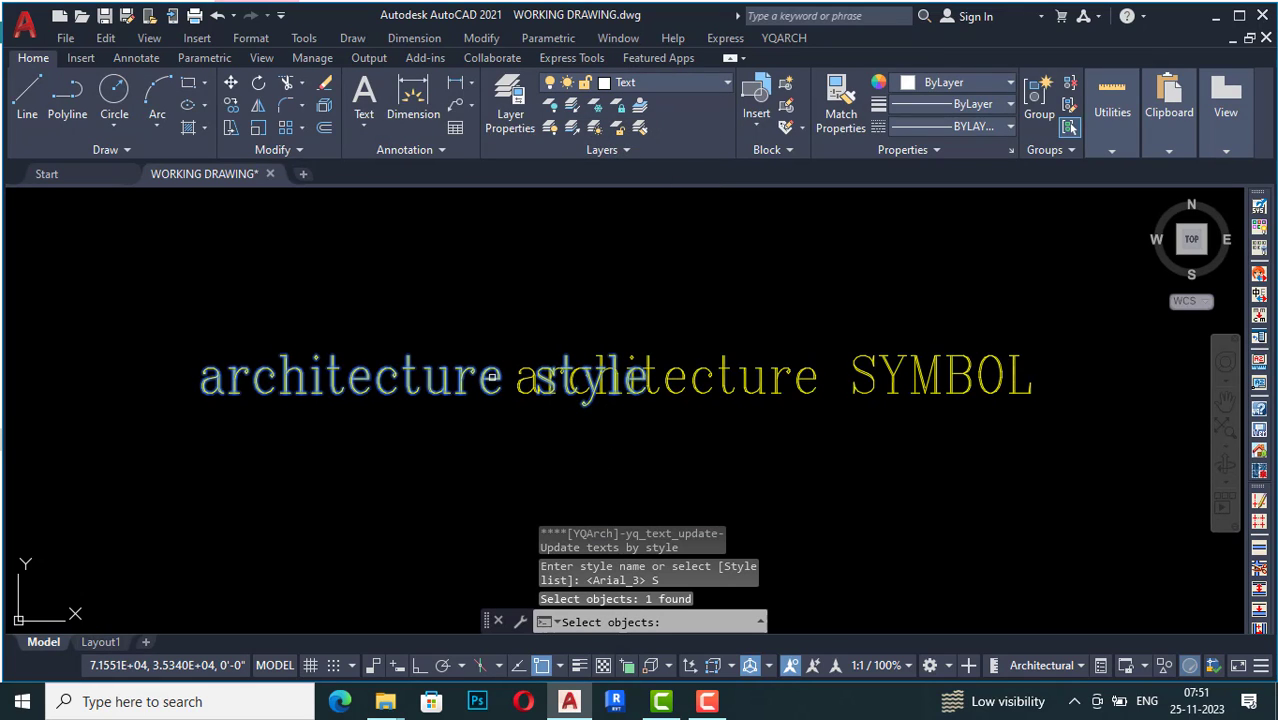
pyautogui.press('Return')
pyautogui.scroll(2, 307, 400)
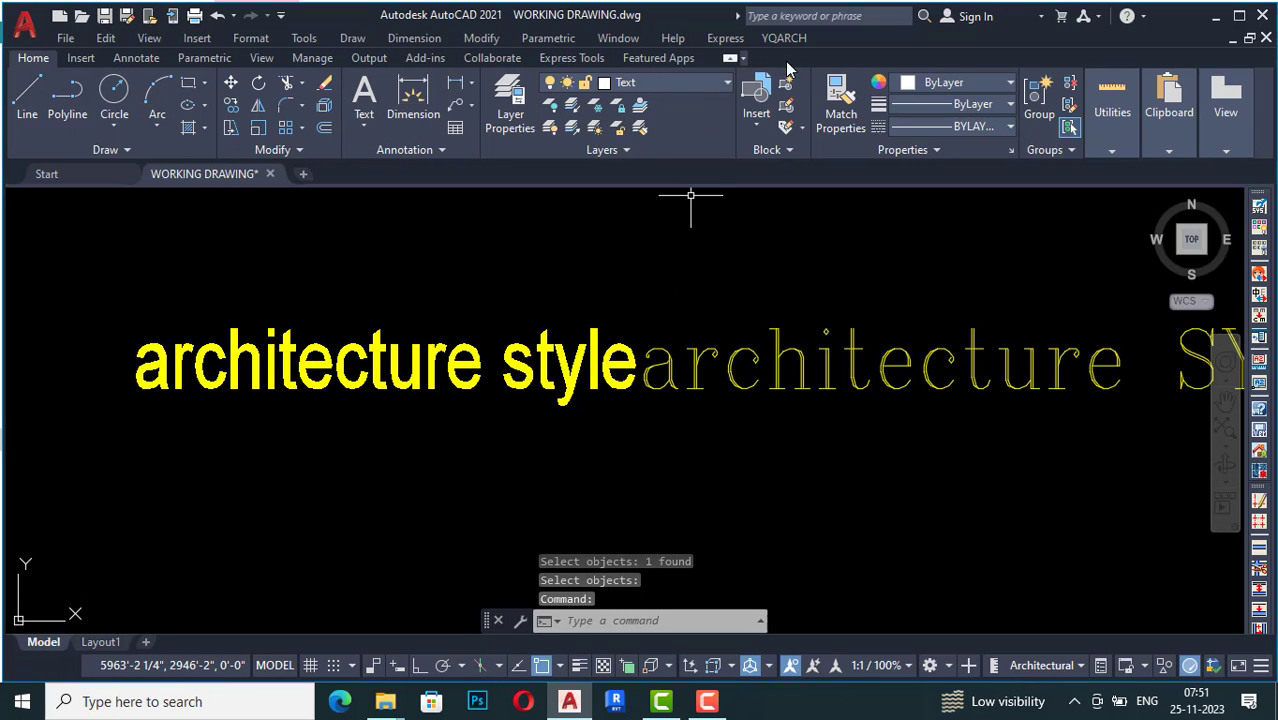
# - Repeat the restyle with the default style on the outline 'architecture SYMBOL' text
pyautogui.press('Return')
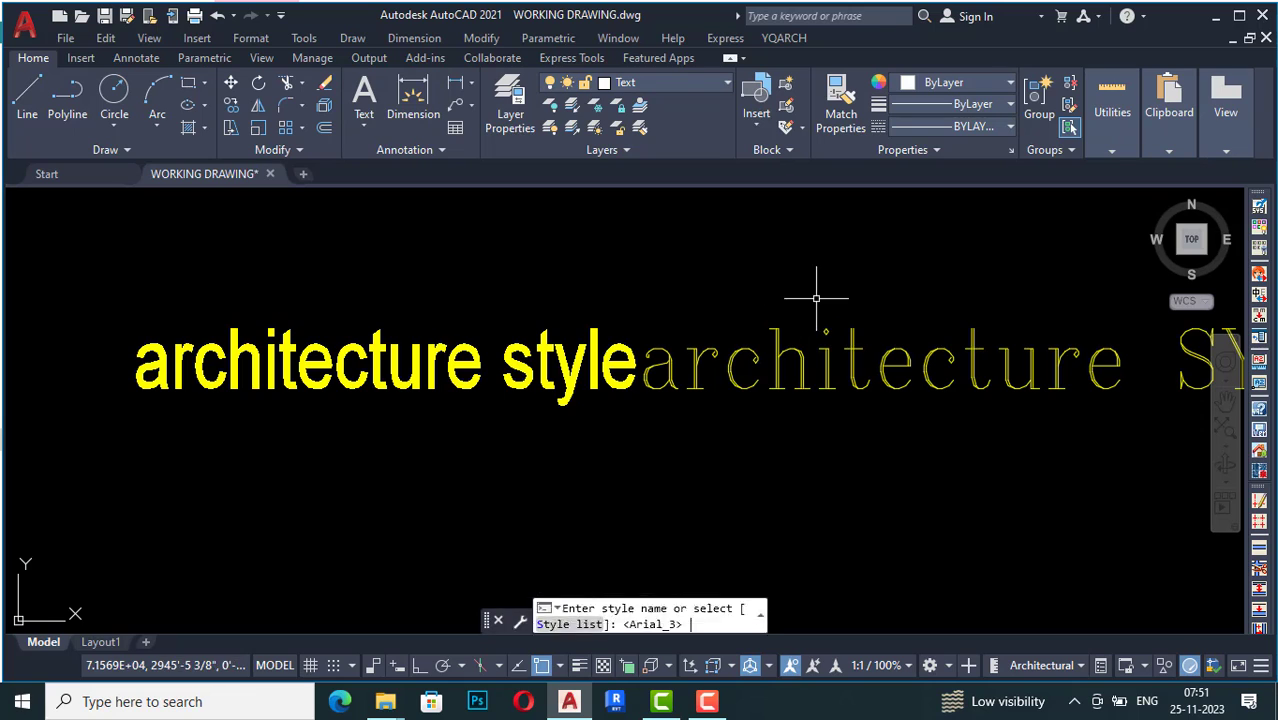
pyautogui.press('Return')
pyautogui.click(781, 368)
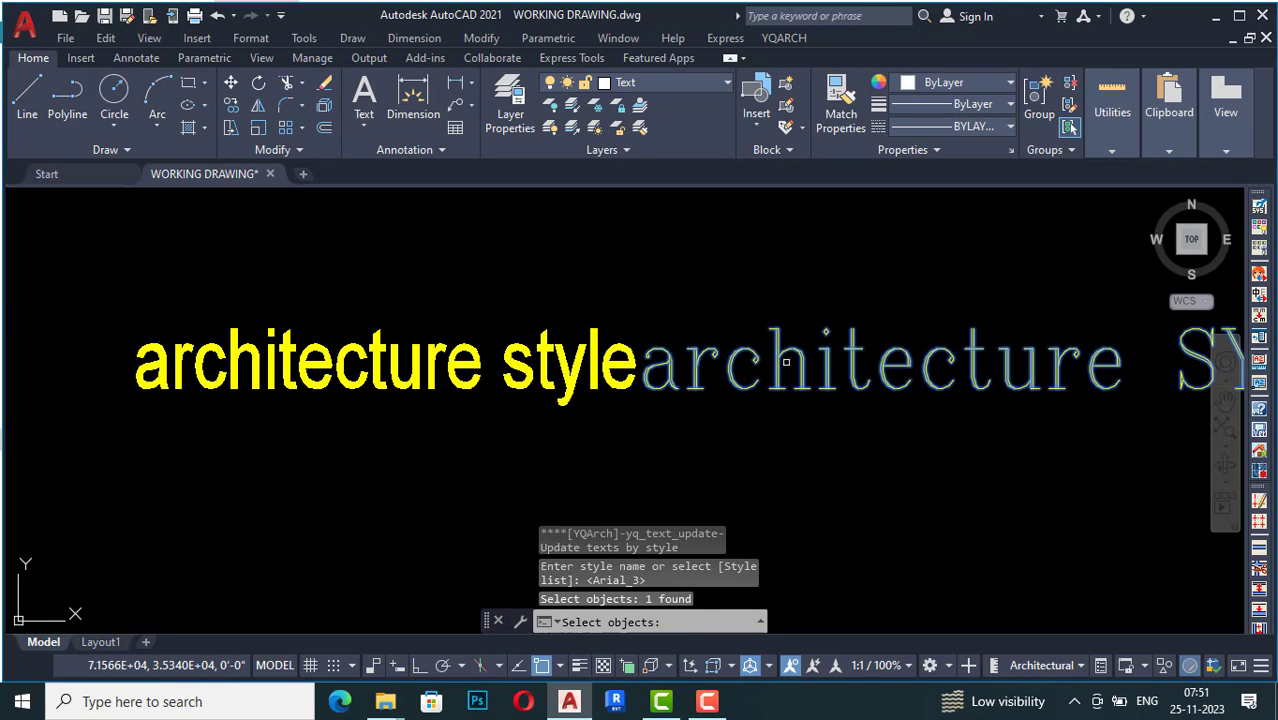
pyautogui.press('Return')
pyautogui.click(781, 371)
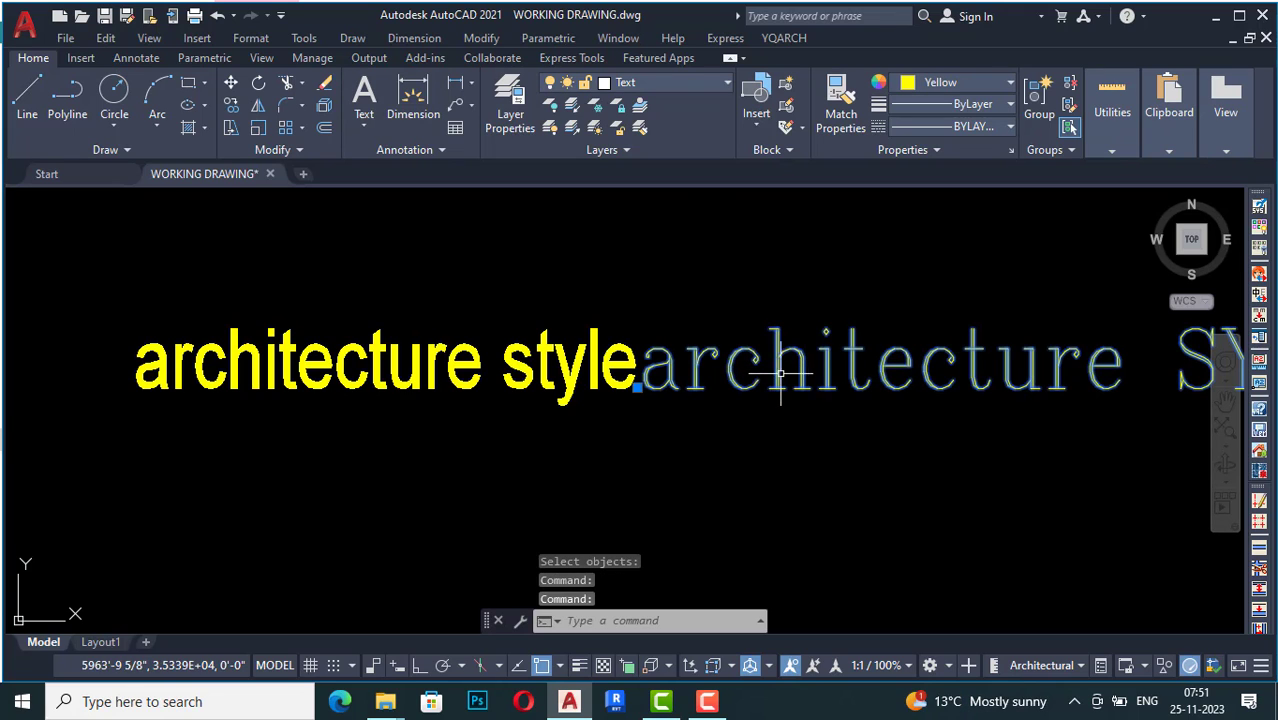
# - Choose Arial_4 through the S option so the 'architecture SYMBOL' text switches to Arial
pyautogui.press('Return')
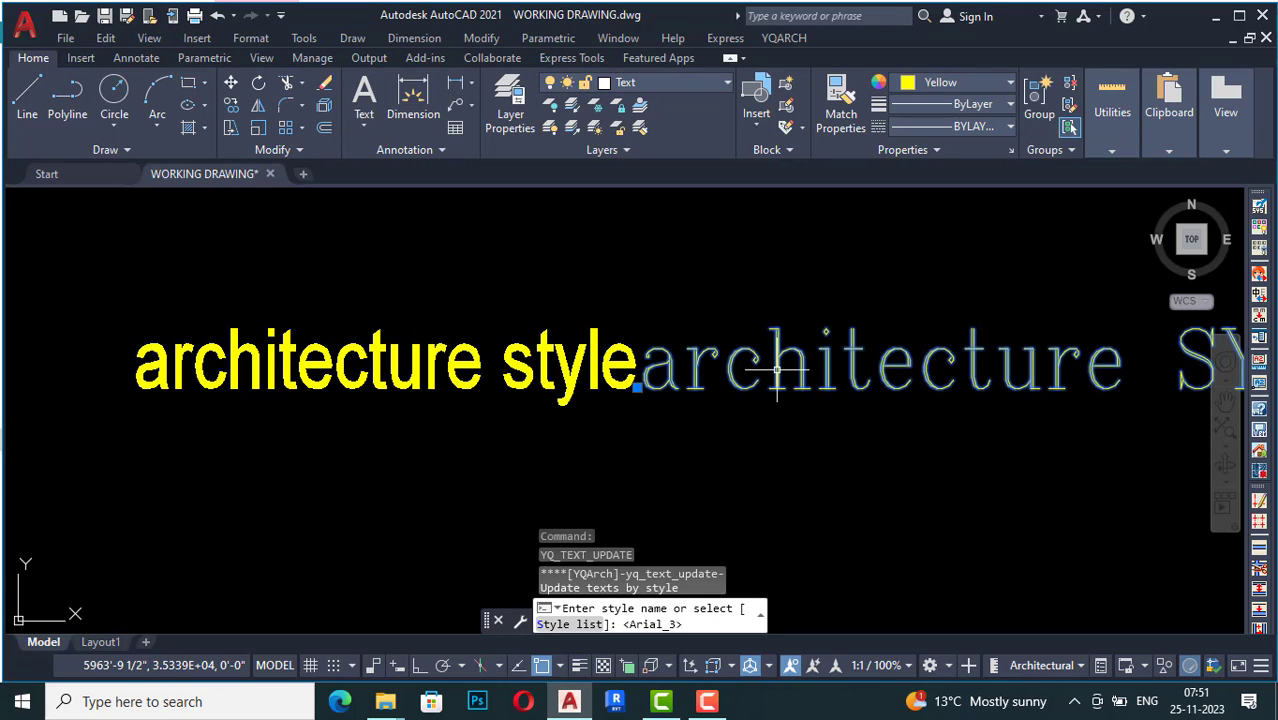
pyautogui.write('S')
pyautogui.press('Return')
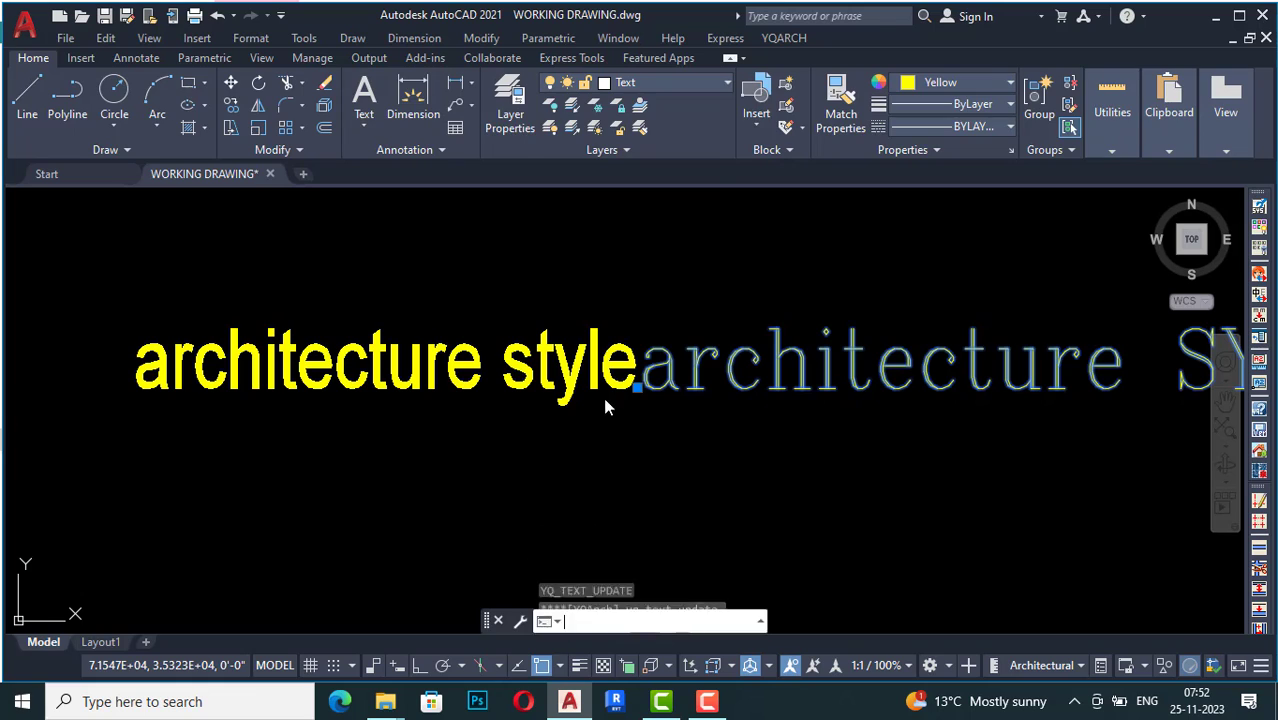
pyautogui.click(593, 229)
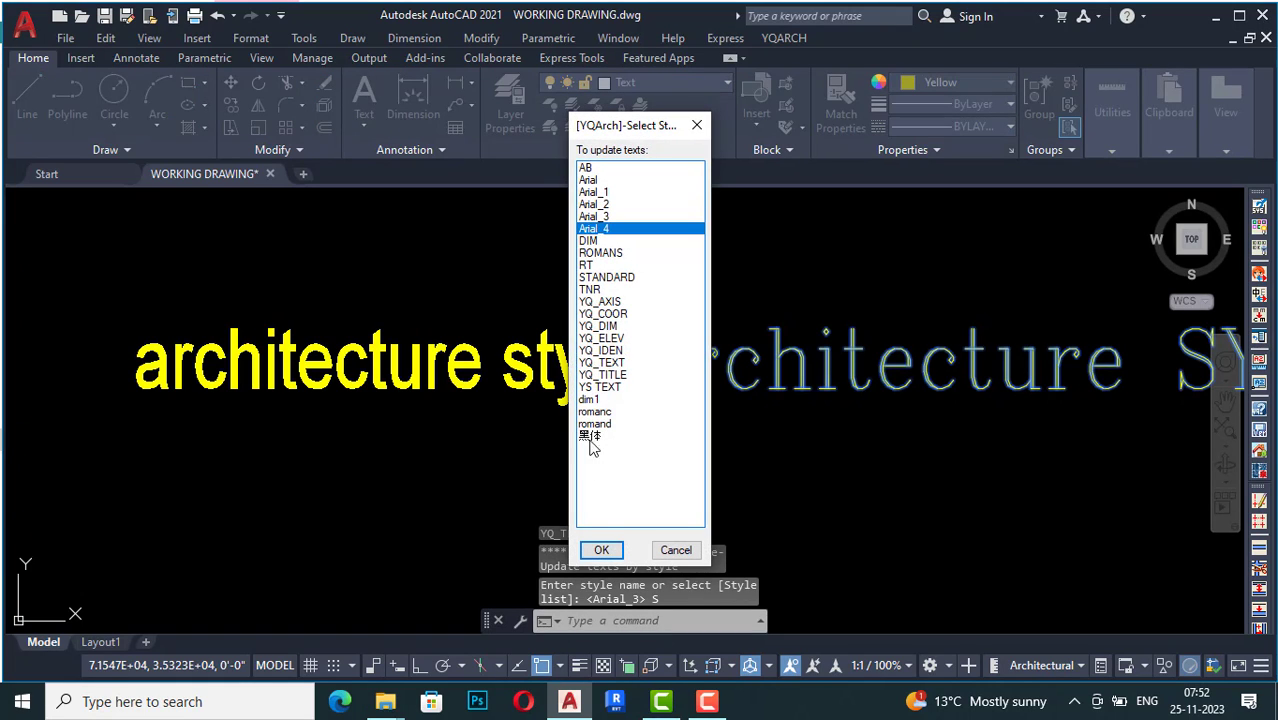
pyautogui.click(603, 550)
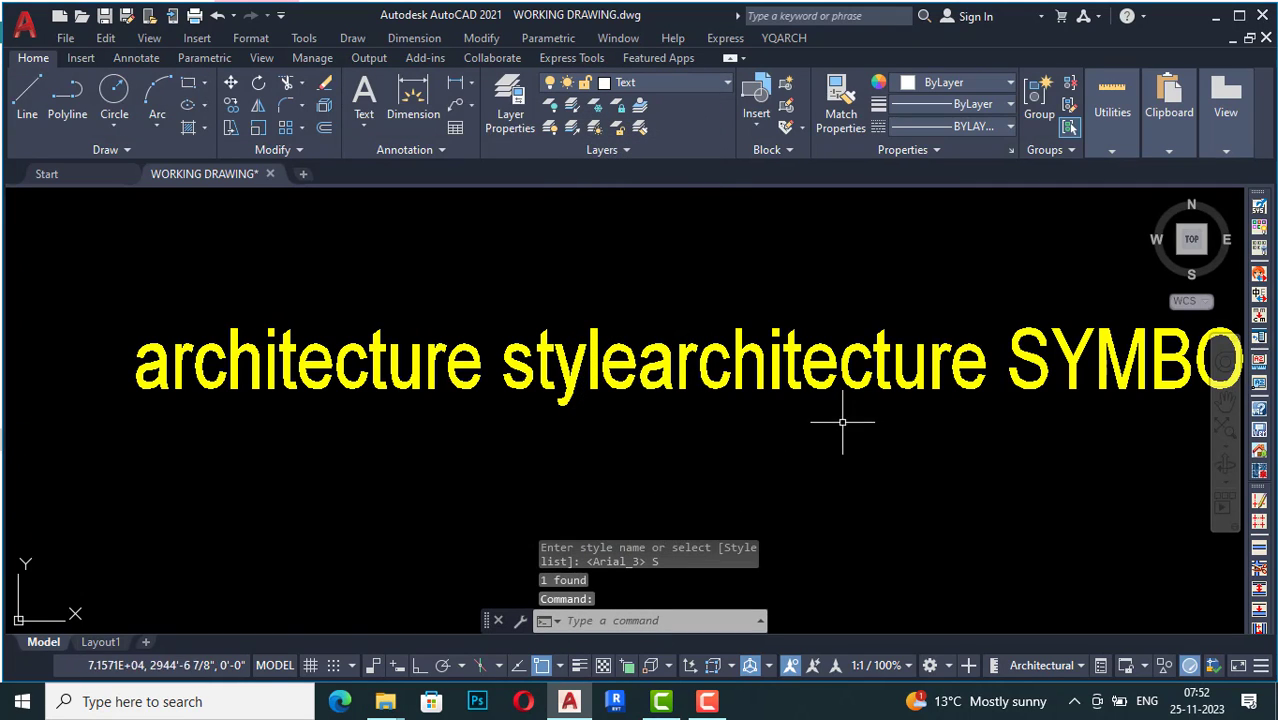
pyautogui.scroll(-2, 679, 335)
pyautogui.scroll(-3, 679, 335)
pyautogui.scroll(5, 785, 337)
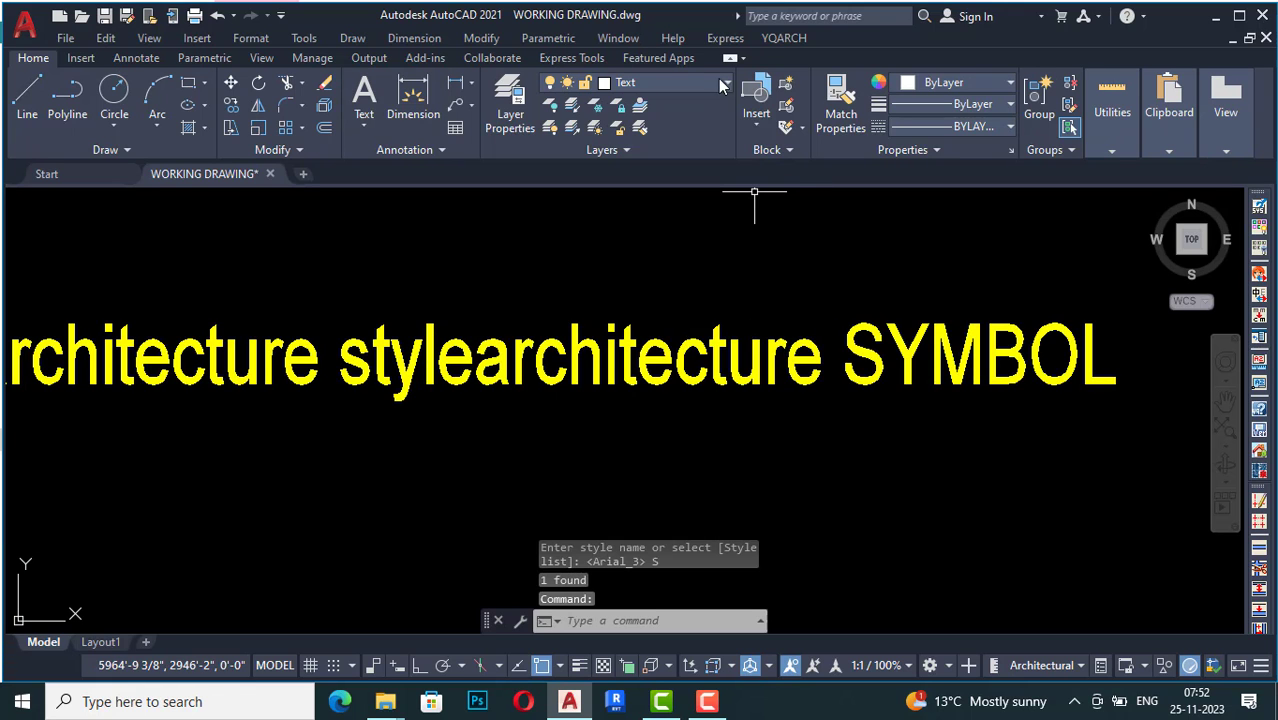
# - Explode the 'architecture SYMBOL' text into outline regions with Explode Texts to Lines
pyautogui.click(781, 39)
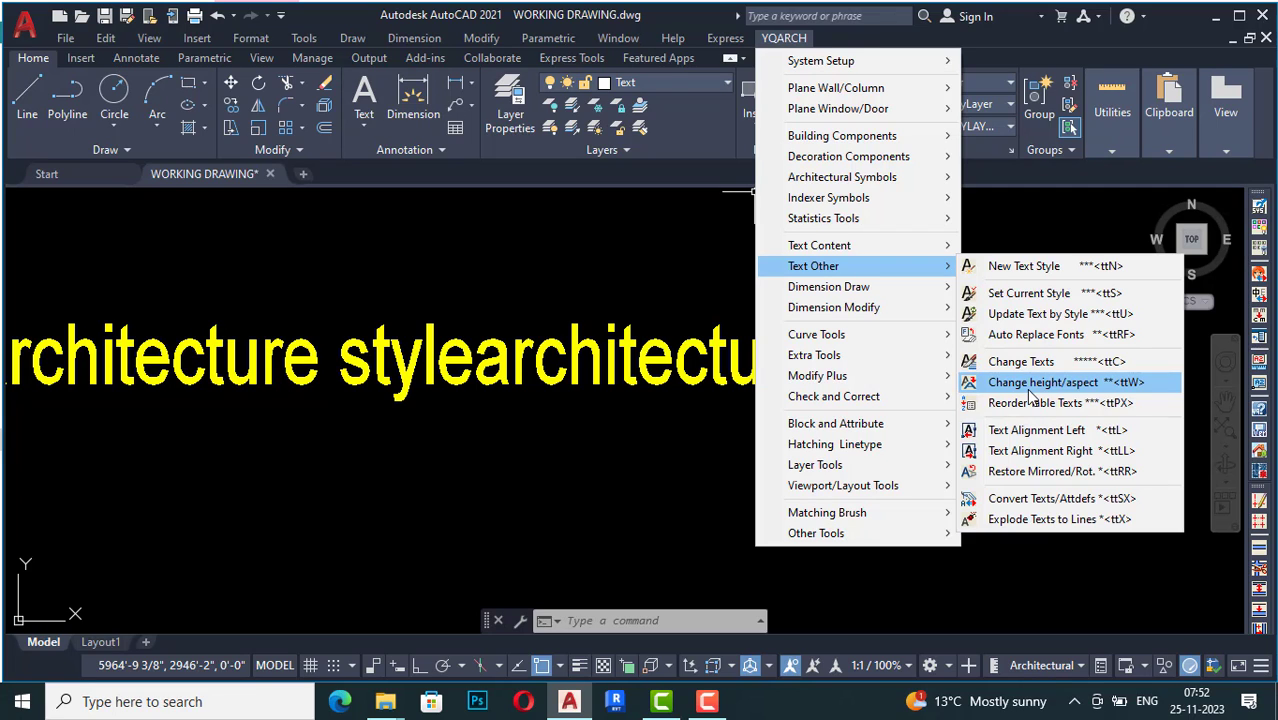
pyautogui.click(1020, 520)
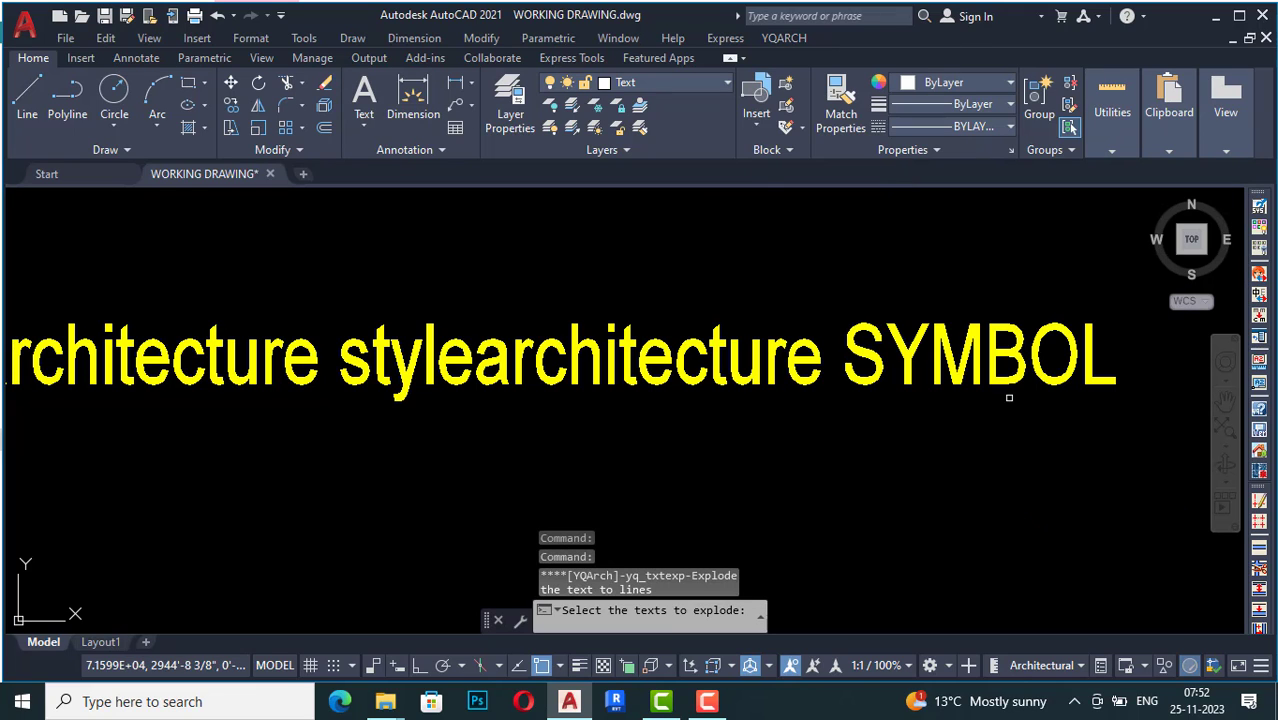
pyautogui.click(1012, 380)
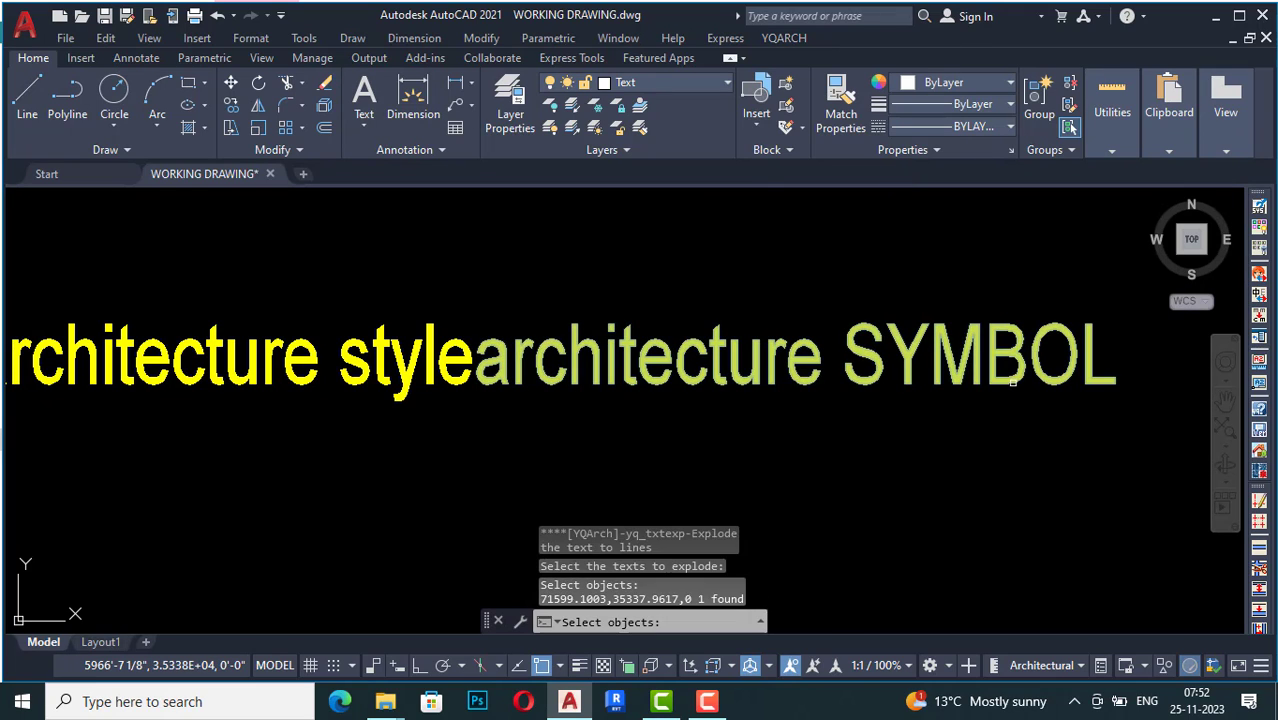
pyautogui.press('Return')
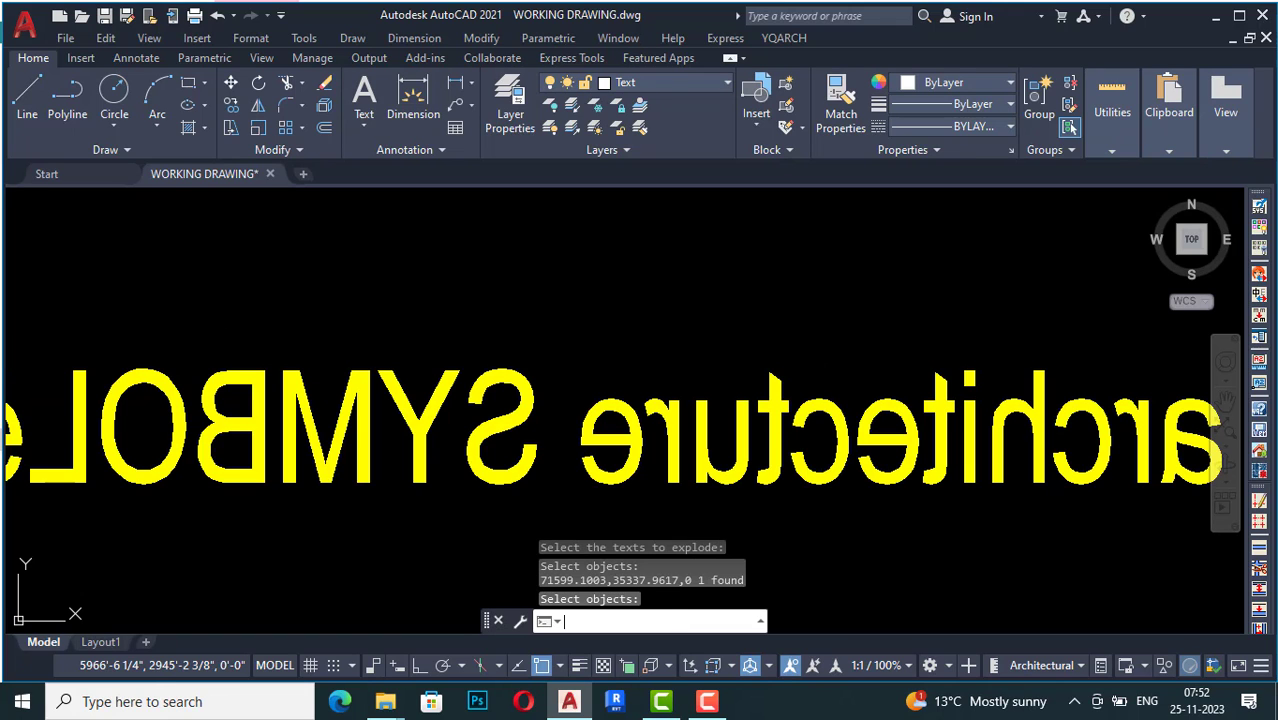
pyautogui.scroll(10, 1100, 235)
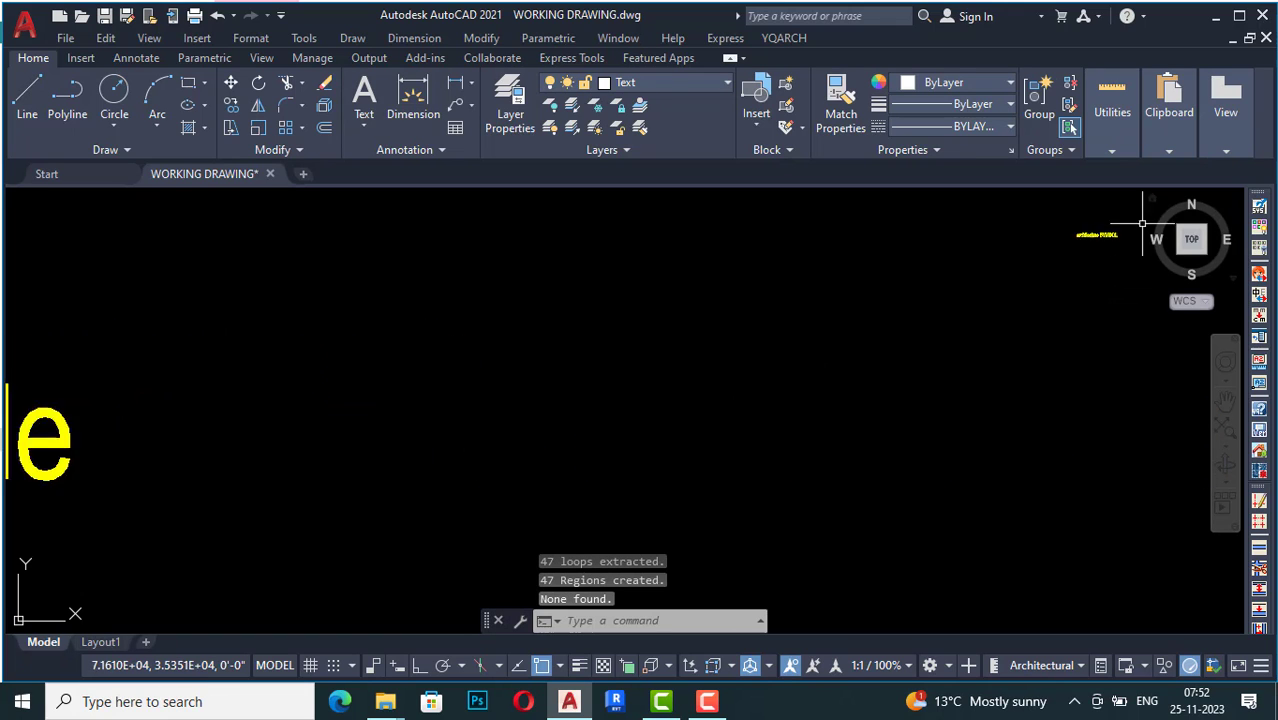
pyautogui.click(1084, 240)
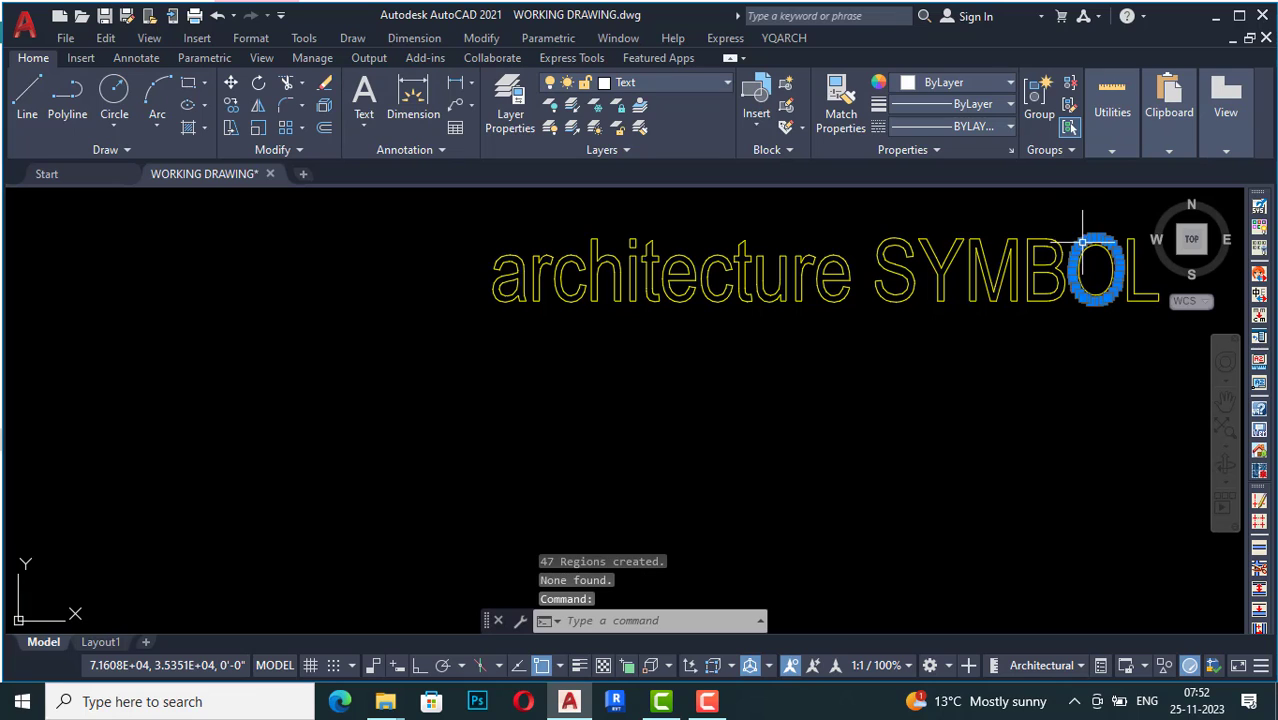
pyautogui.click(1040, 242)
pyautogui.press('Escape')
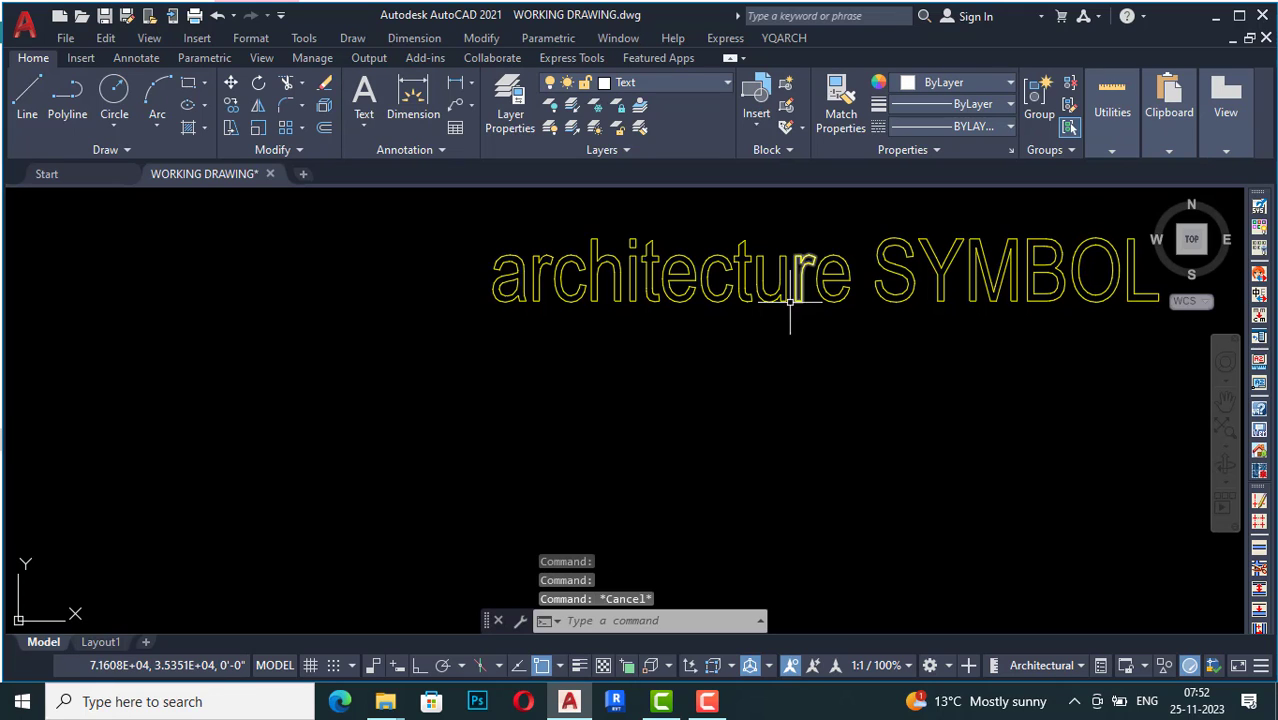
pyautogui.click(768, 283)
pyautogui.click(681, 289)
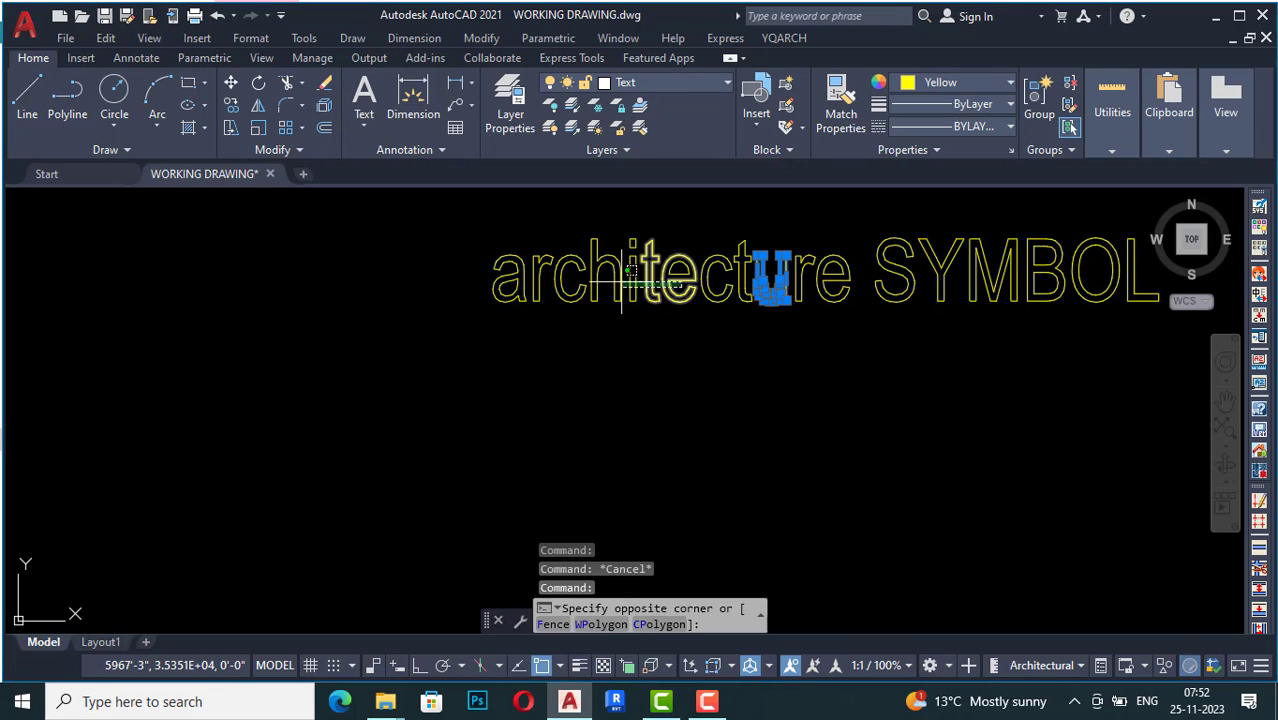
pyautogui.click(590, 316)
pyautogui.press('Escape')
pyautogui.scroll(-5, 646, 362)
pyautogui.scroll(-3, 736, 337)
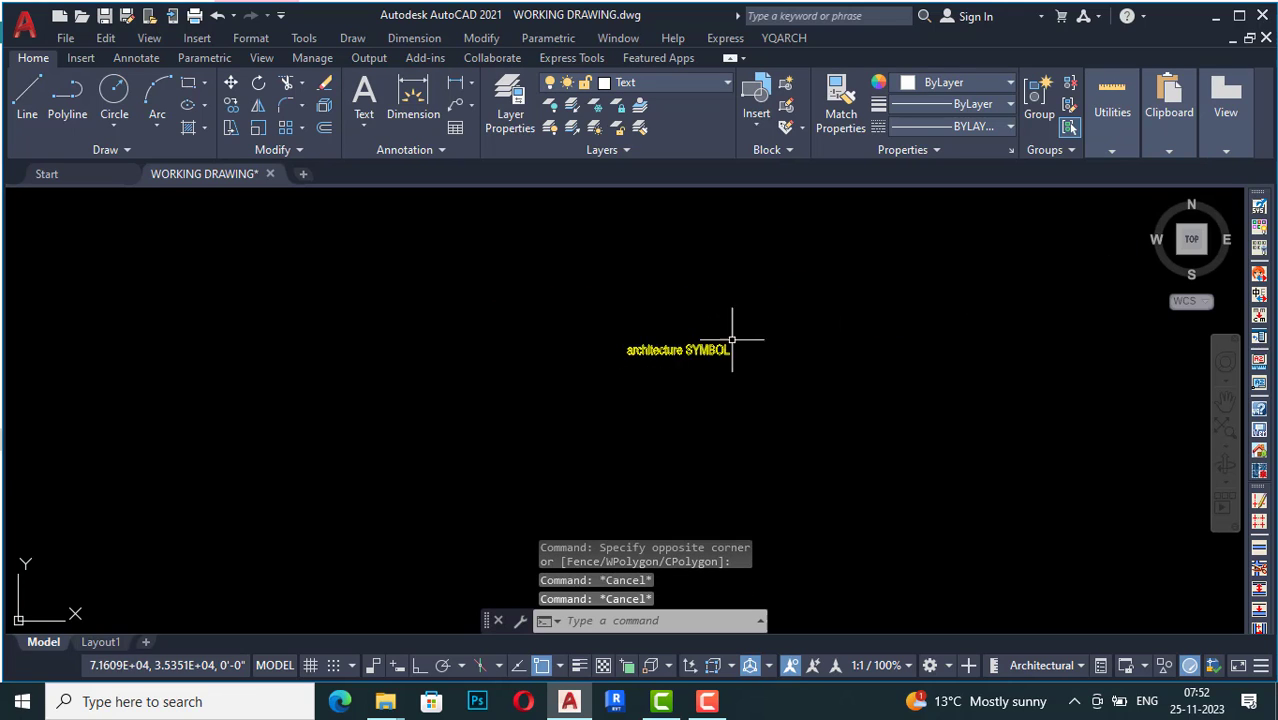
pyautogui.scroll(5, 747, 320)
pyautogui.scroll(-4, 708, 314)
pyautogui.scroll(2, 520, 337)
pyautogui.scroll(-4, 614, 292)
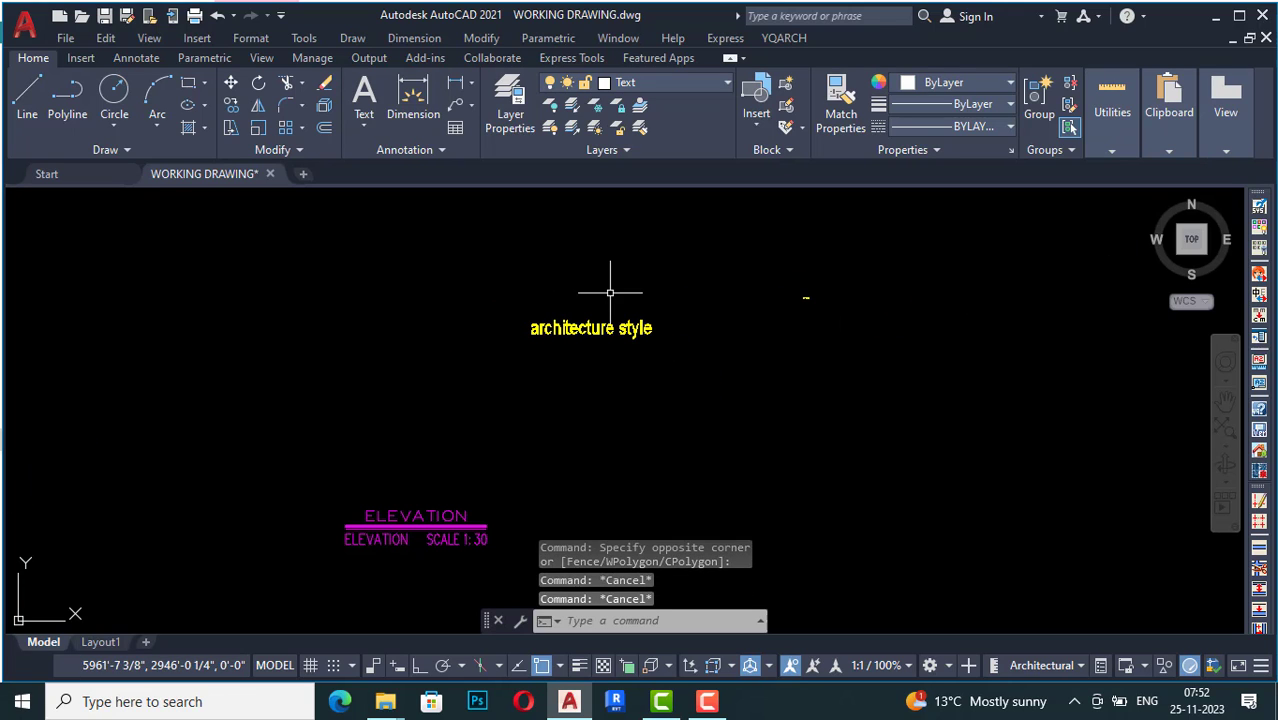
pyautogui.press('Escape')
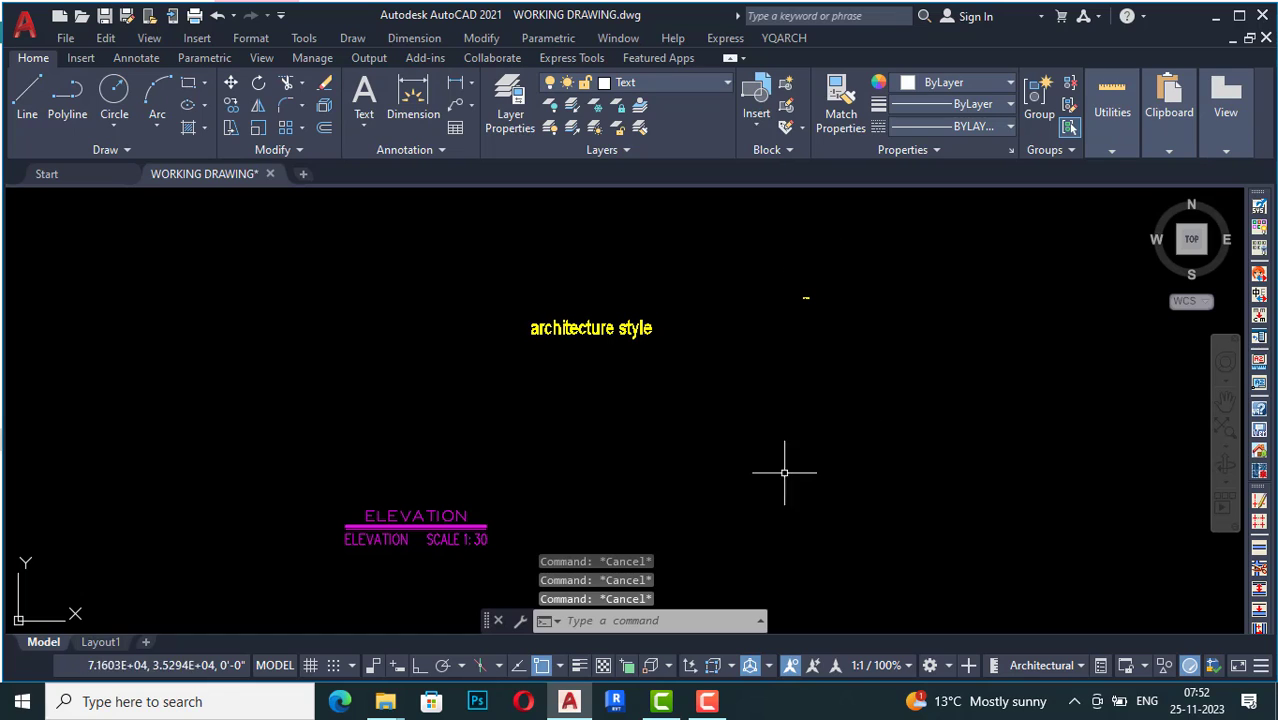
pyautogui.scroll(3, 593, 268)
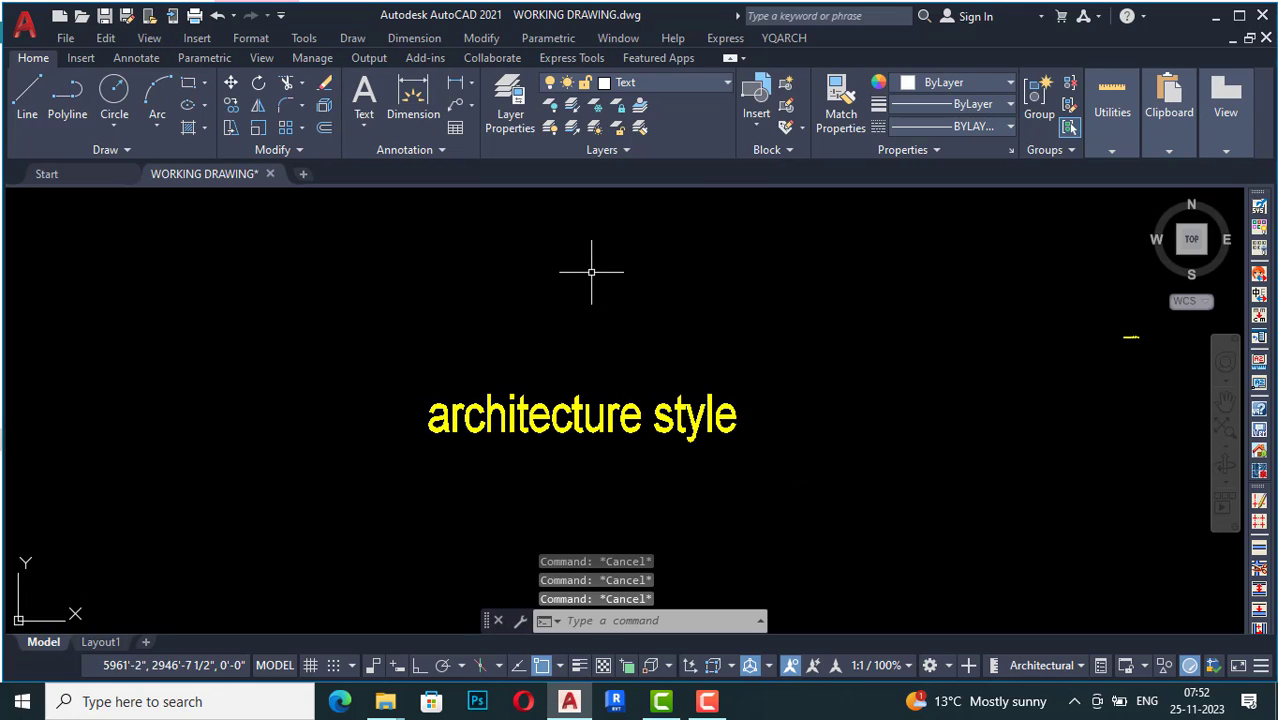